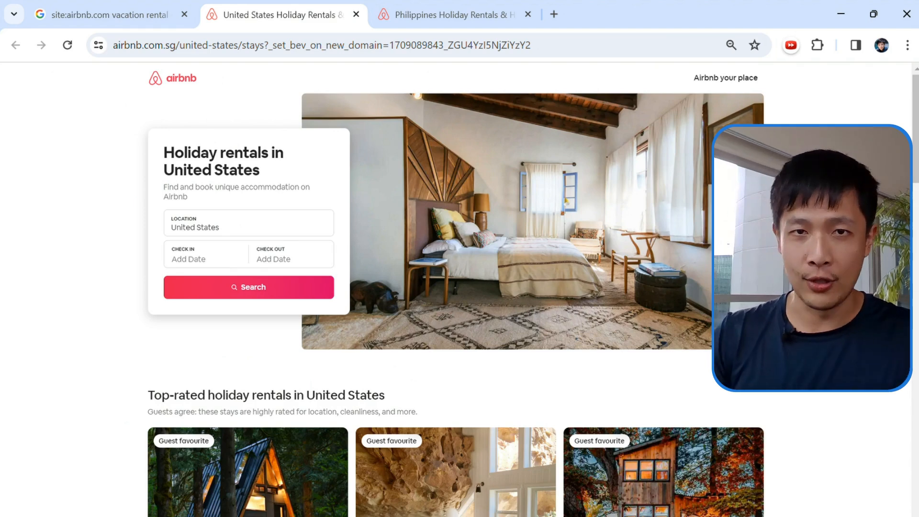
Step: Switch from the Airbnb United States holiday rentals page to the Philippines holiday rentals page
{"action": "key", "text": "ctrl+Tab"}
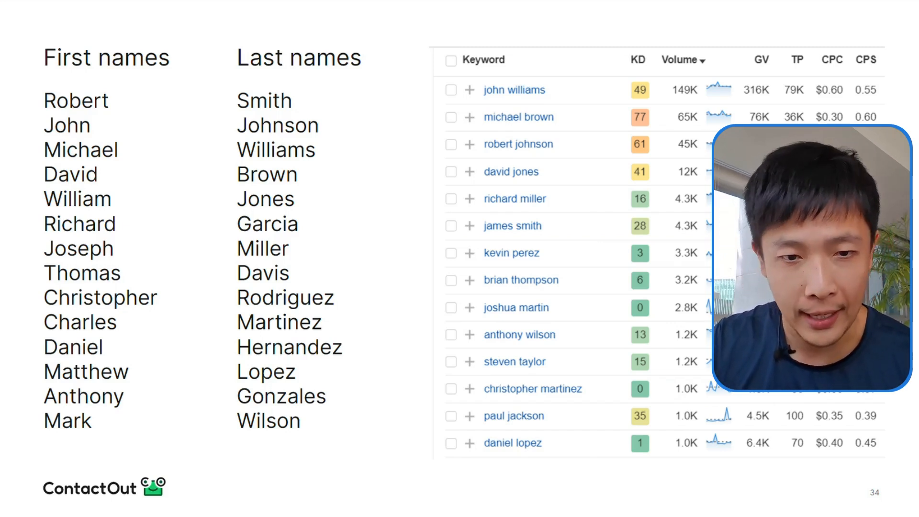
{"action": "key", "text": "Right"}
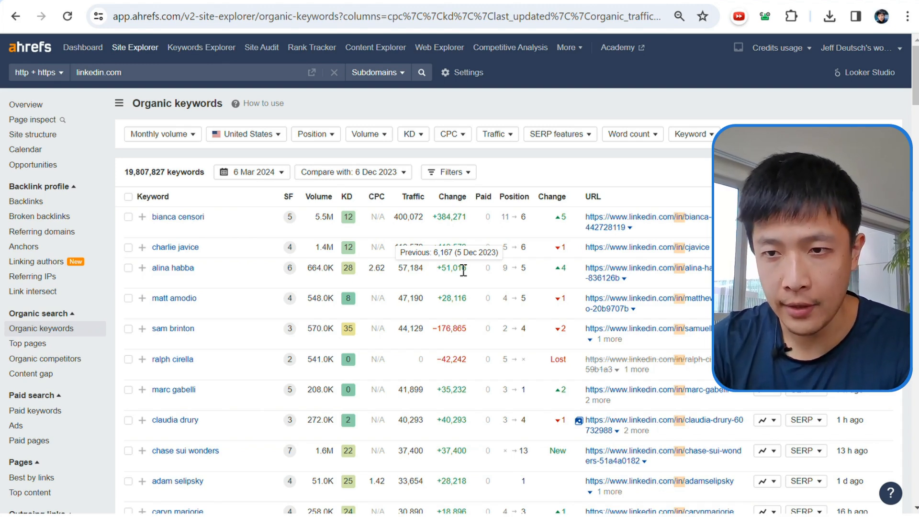
Step: Examine the organic keywords of linkedin.com for the United States, comparing people-name keywords by volume, difficulty, traffic and ranking URL
{"action": "scroll", "coordinate": [335, 266], "scroll_direction": "down", "scroll_amount": 2}
{"action": "scroll", "coordinate": [332, 266], "scroll_direction": "up", "scroll_amount": 2}
{"action": "scroll", "coordinate": [244, 191], "scroll_direction": "down", "scroll_amount": 3}
{"action": "scroll", "coordinate": [240, 191], "scroll_direction": "down", "scroll_amount": 2}
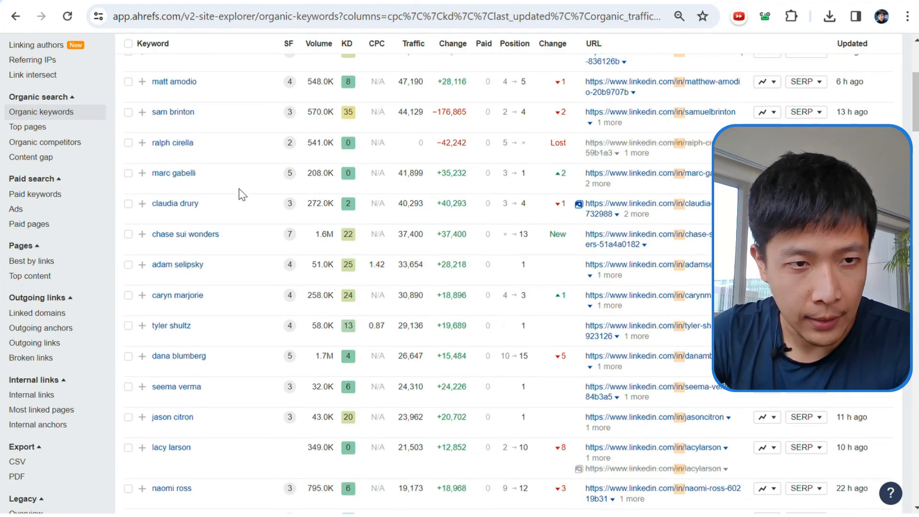
{"action": "scroll", "coordinate": [224, 203], "scroll_direction": "down", "scroll_amount": 2}
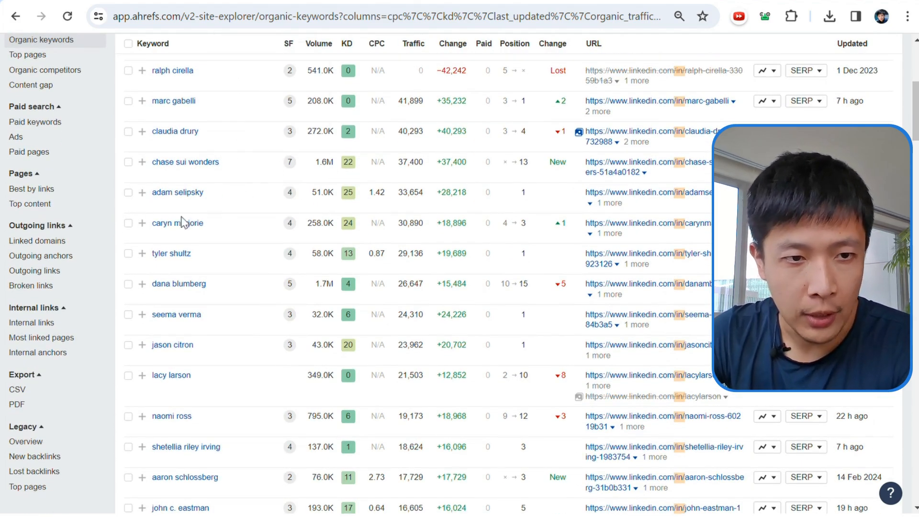
{"action": "scroll", "coordinate": [223, 203], "scroll_direction": "down", "scroll_amount": 2}
{"action": "scroll", "coordinate": [338, 123], "scroll_direction": "down", "scroll_amount": 3}
{"action": "scroll", "coordinate": [301, 163], "scroll_direction": "up", "scroll_amount": 6}
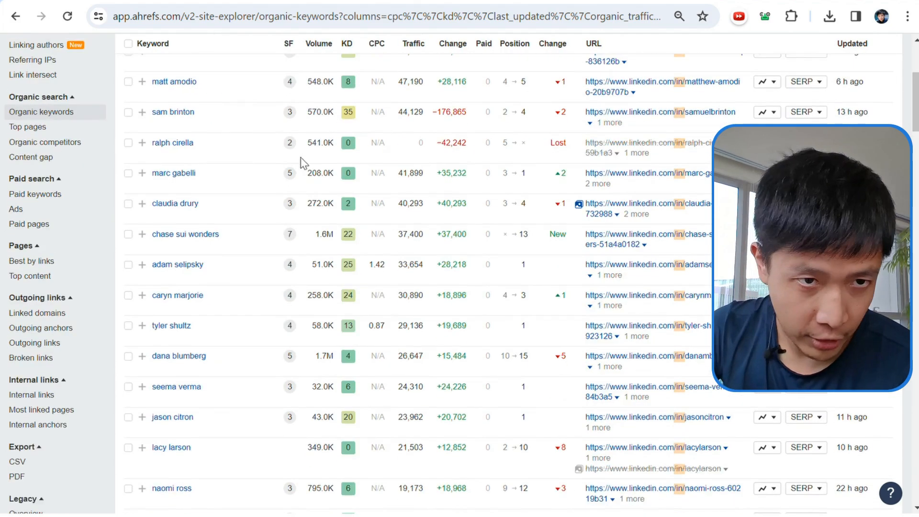
{"action": "scroll", "coordinate": [302, 163], "scroll_direction": "up", "scroll_amount": 5}
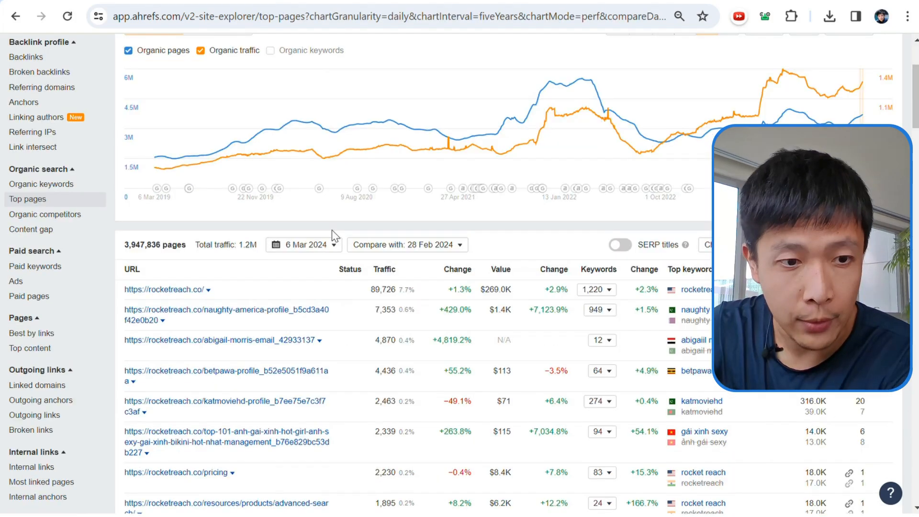
Step: Examine the top pages report for rocketreach.co, looking at which profile and email pages bring in organic traffic
{"action": "scroll", "coordinate": [332, 230], "scroll_direction": "up", "scroll_amount": 3}
{"action": "scroll", "coordinate": [332, 230], "scroll_direction": "down", "scroll_amount": 6}
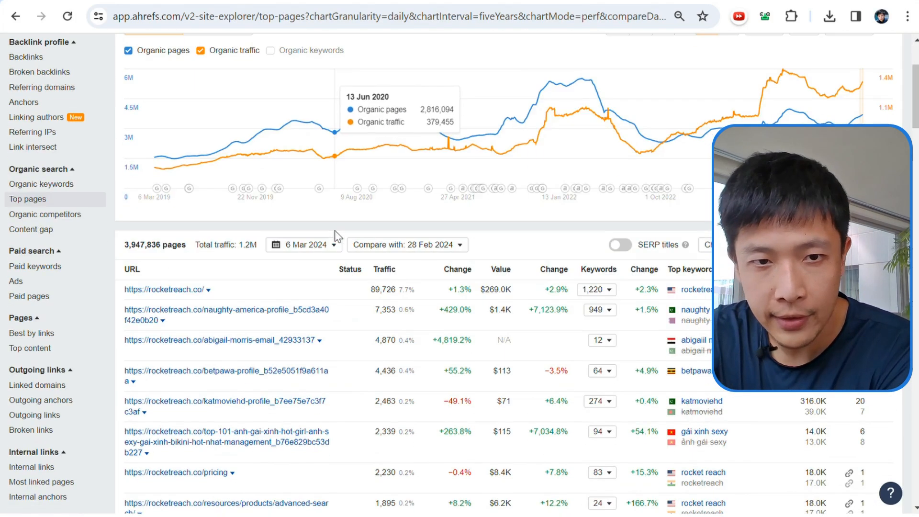
{"action": "scroll", "coordinate": [339, 237], "scroll_direction": "down", "scroll_amount": 3}
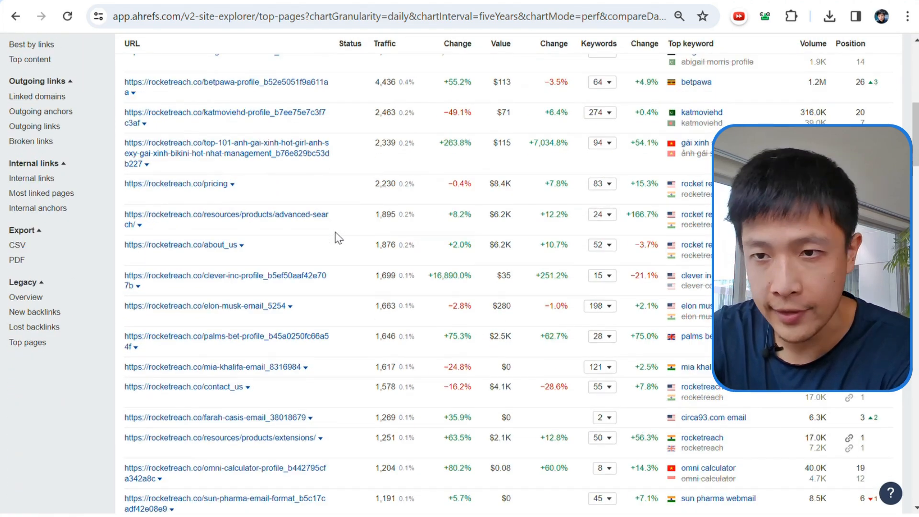
{"action": "scroll", "coordinate": [338, 237], "scroll_direction": "down", "scroll_amount": 2}
{"action": "scroll", "coordinate": [338, 237], "scroll_direction": "down", "scroll_amount": 2}
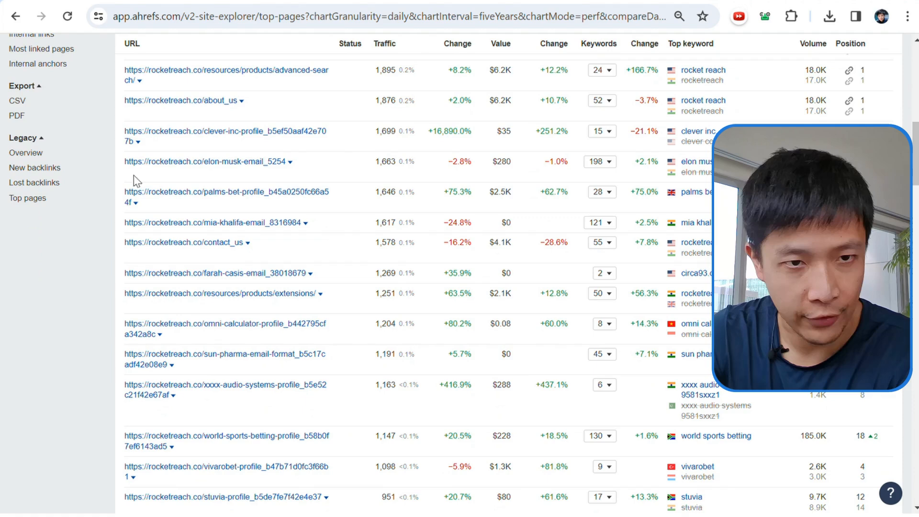
{"action": "scroll", "coordinate": [251, 181], "scroll_direction": "down", "scroll_amount": 2}
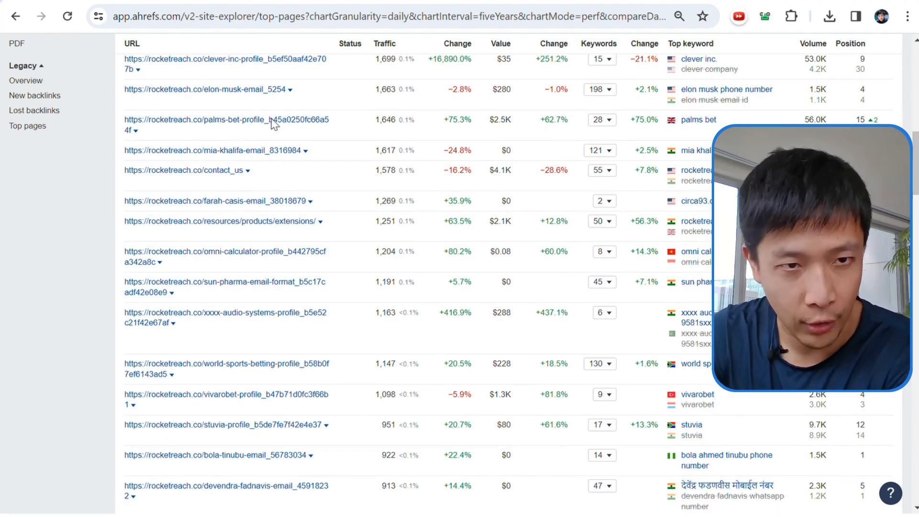
{"action": "scroll", "coordinate": [283, 120], "scroll_direction": "down", "scroll_amount": 4}
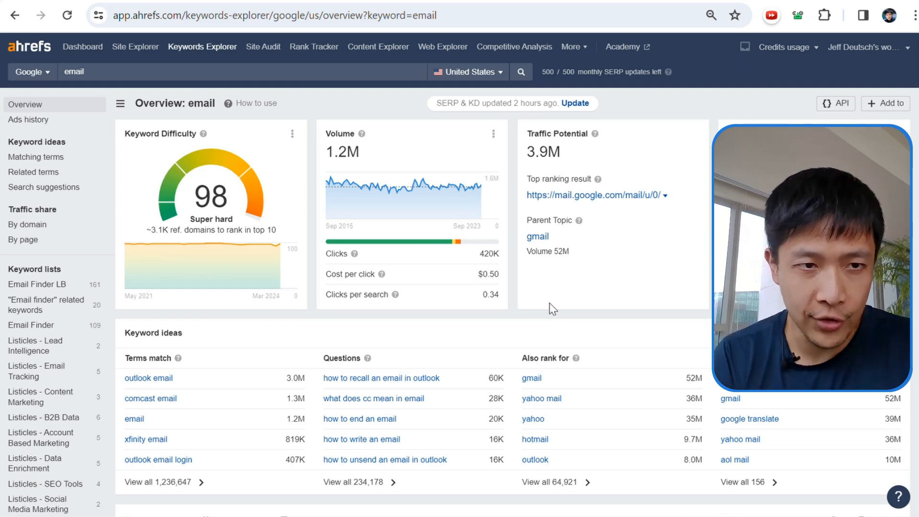
Step: Look through the keyword overview and matching terms for "email", and open page 2 of the matching terms
{"action": "scroll", "coordinate": [474, 271], "scroll_direction": "down", "scroll_amount": 2}
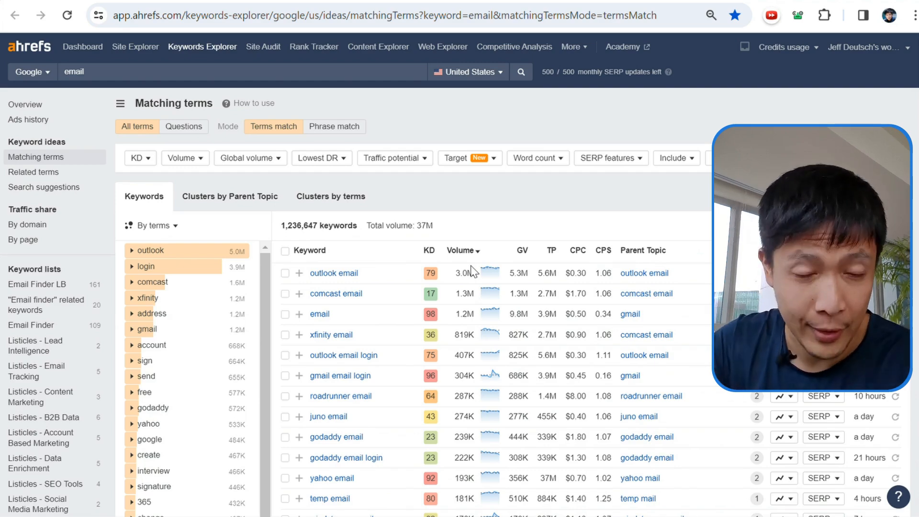
{"action": "scroll", "coordinate": [434, 303], "scroll_direction": "down", "scroll_amount": 5}
{"action": "scroll", "coordinate": [434, 303], "scroll_direction": "down", "scroll_amount": 20}
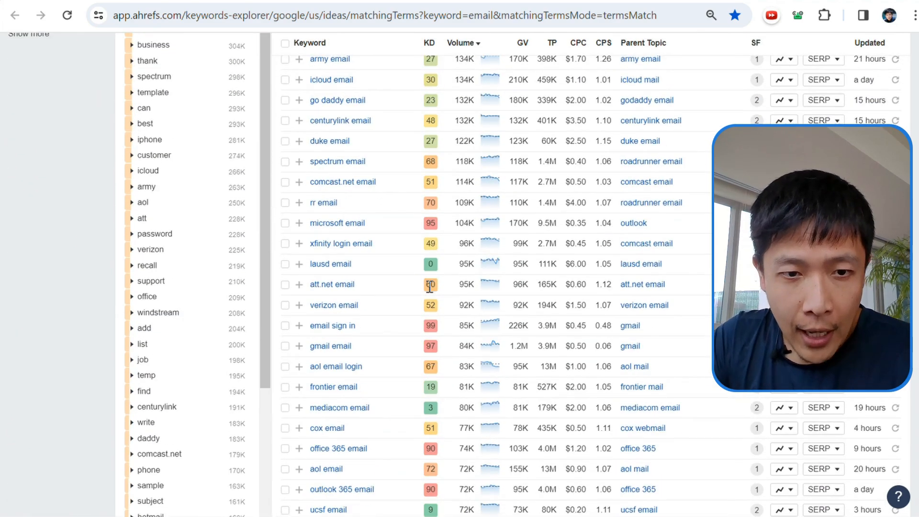
{"action": "scroll", "coordinate": [429, 286], "scroll_direction": "down", "scroll_amount": 3}
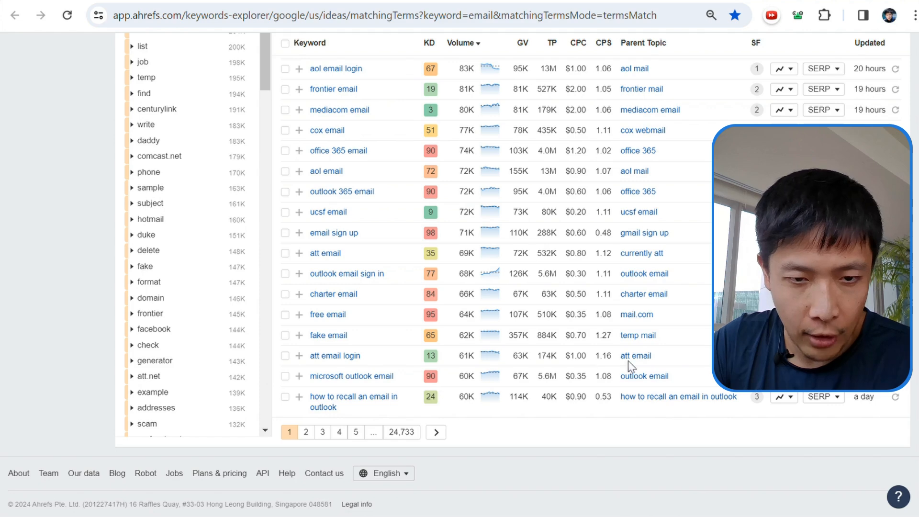
{"action": "left_click", "coordinate": [306, 432]}
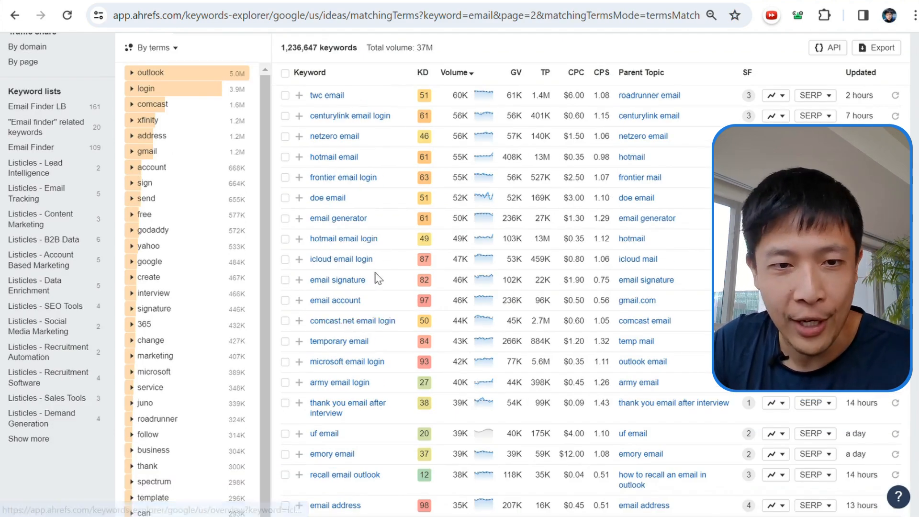
Step: Highlight the total keyword count above the matching terms table for "email"
{"action": "scroll", "coordinate": [378, 283], "scroll_direction": "up", "scroll_amount": 2}
{"action": "scroll", "coordinate": [394, 303], "scroll_direction": "up", "scroll_amount": 2}
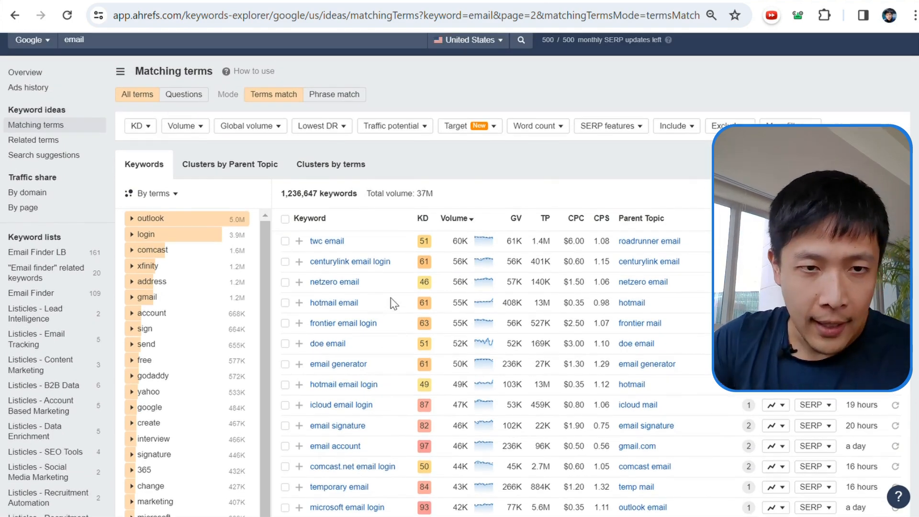
{"action": "left_click_drag", "start_coordinate": [281, 193], "coordinate": [308, 193]}
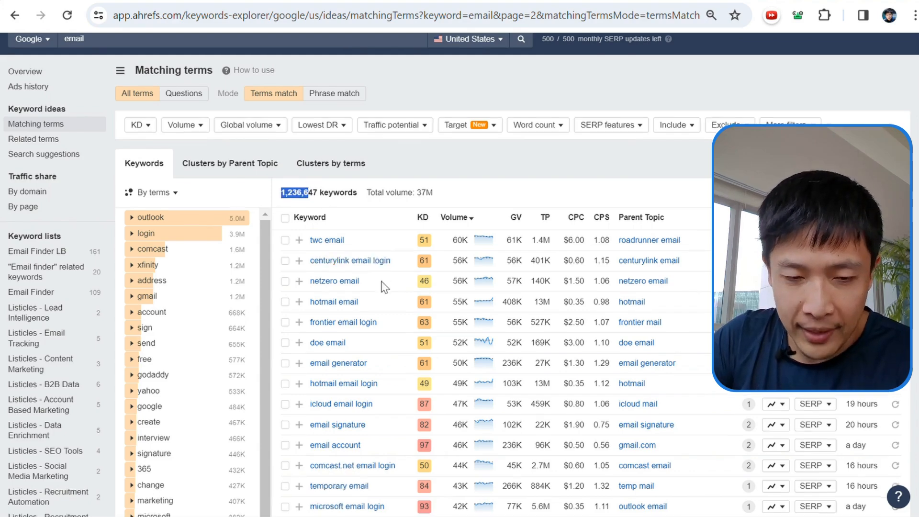
Step: Examine the keywords on page 2 of the "email" matching terms, with their difficulty, volume and parent topic
{"action": "scroll", "coordinate": [383, 282], "scroll_direction": "down", "scroll_amount": 15}
{"action": "scroll", "coordinate": [433, 352], "scroll_direction": "up", "scroll_amount": 13}
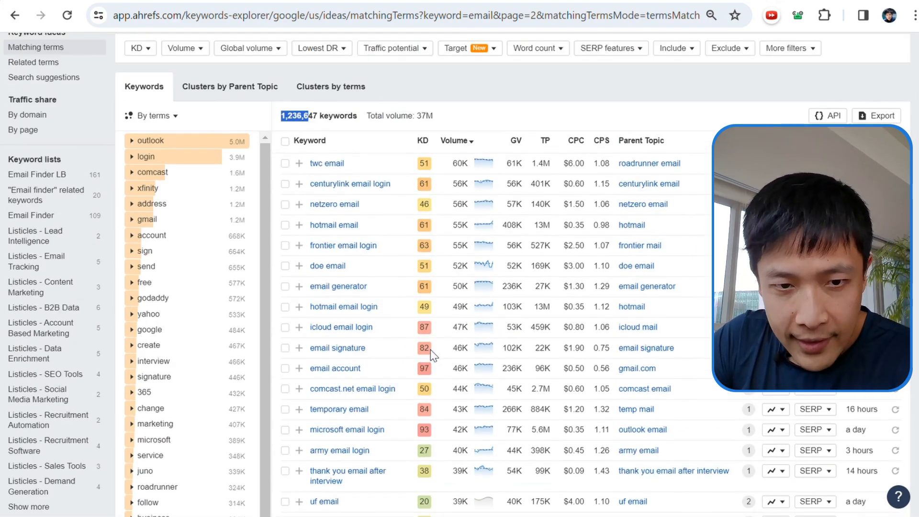
{"action": "scroll", "coordinate": [431, 350], "scroll_direction": "up", "scroll_amount": 3}
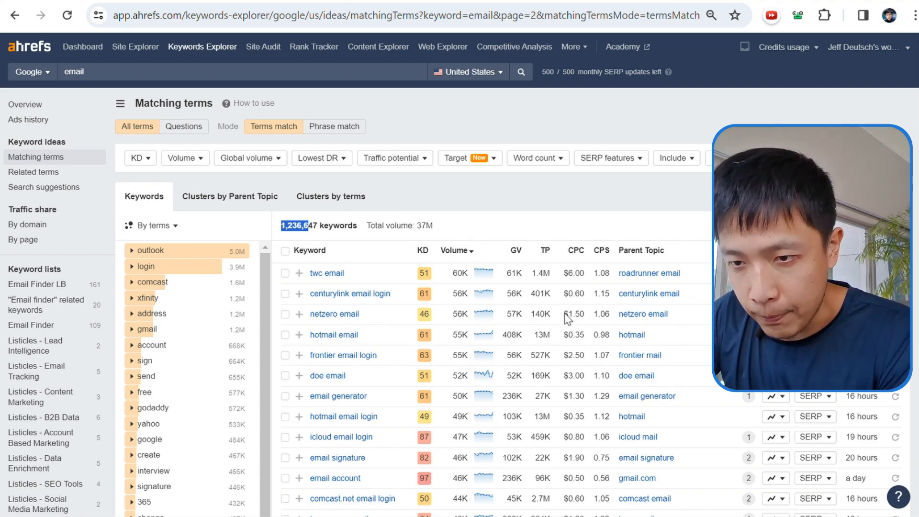
{"action": "scroll", "coordinate": [507, 311], "scroll_direction": "down", "scroll_amount": 1}
{"action": "scroll", "coordinate": [513, 318], "scroll_direction": "down", "scroll_amount": 3}
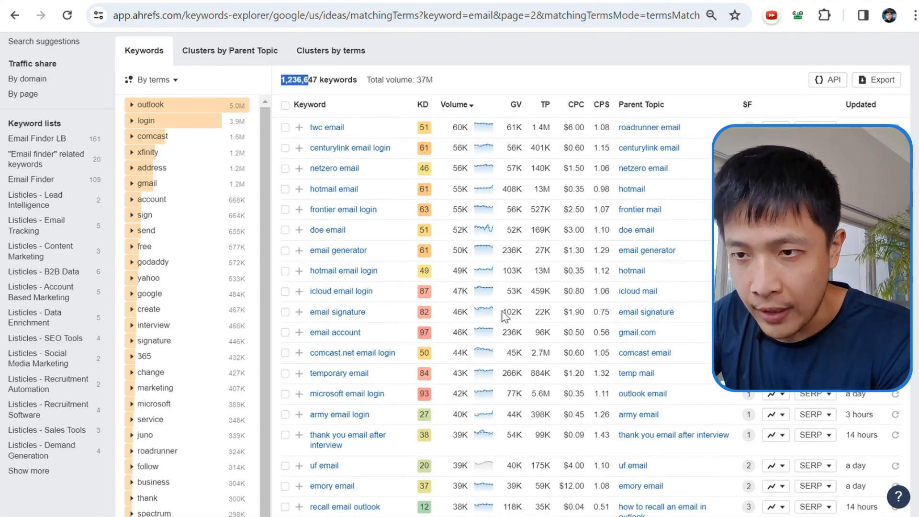
{"action": "scroll", "coordinate": [483, 326], "scroll_direction": "down", "scroll_amount": 20}
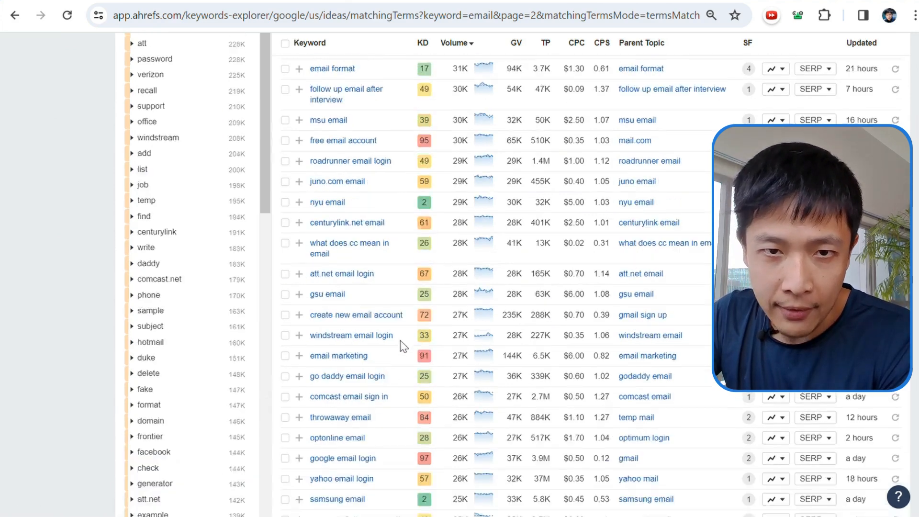
{"action": "scroll", "coordinate": [405, 343], "scroll_direction": "up", "scroll_amount": 20}
{"action": "mouse_move", "coordinate": [423, 259]}
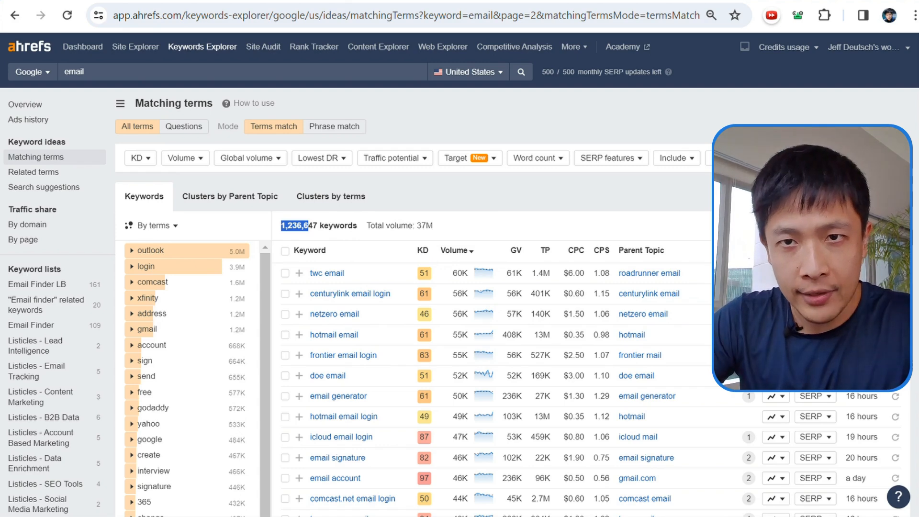
Step: Search Google for site:contactout.com in a new browser tab
{"action": "key", "text": "ctrl+t"}
{"action": "type", "text": "site:"}
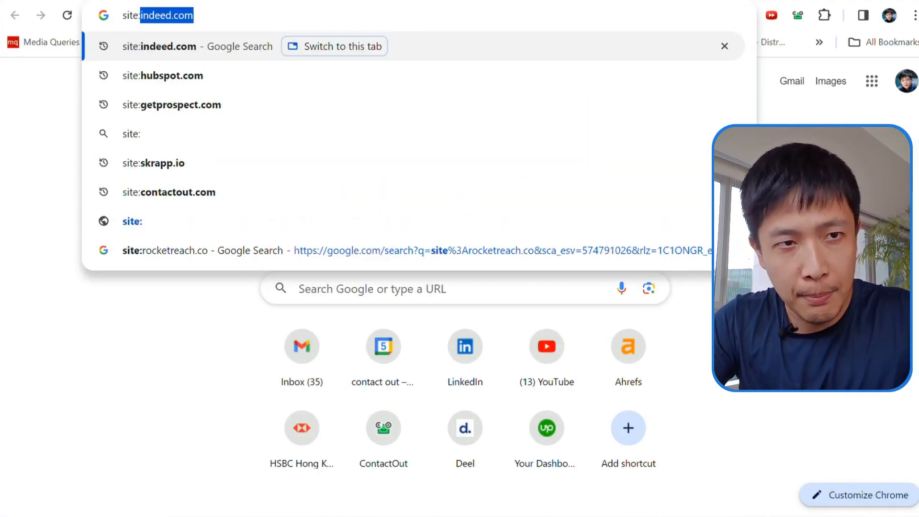
{"action": "type", "text": "conta"}
{"action": "key", "text": "Return"}
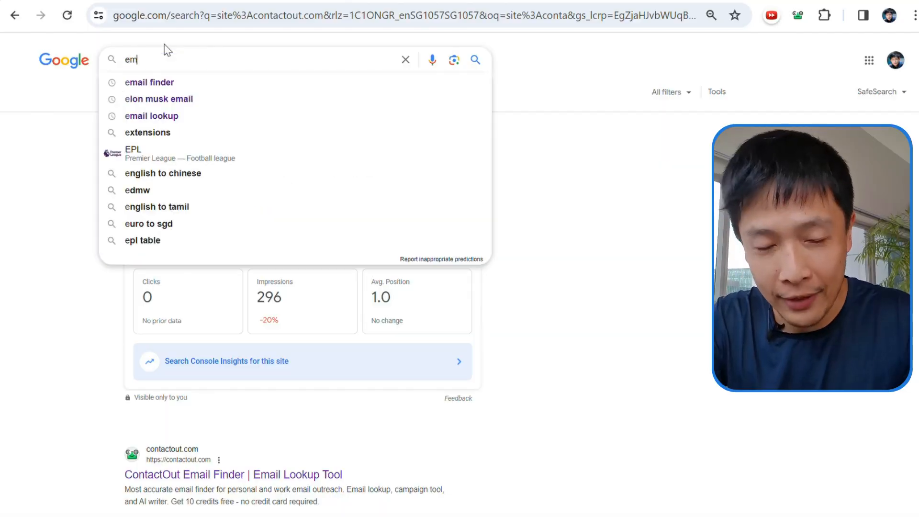
Step: Search Google for "email finder" and look through the organic results
{"action": "type", "text": "mail finder"}
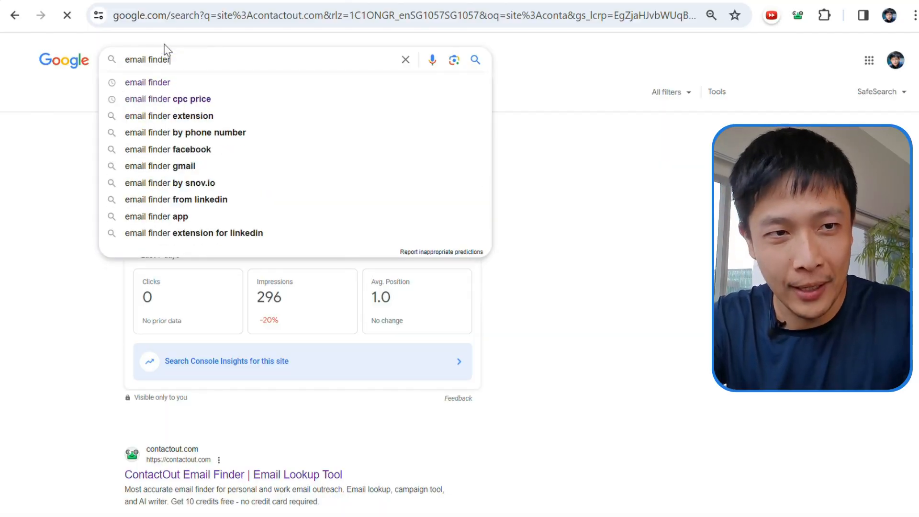
{"action": "key", "text": "Return"}
{"action": "scroll", "coordinate": [261, 263], "scroll_direction": "down", "scroll_amount": 4}
{"action": "scroll", "coordinate": [261, 264], "scroll_direction": "down", "scroll_amount": 10}
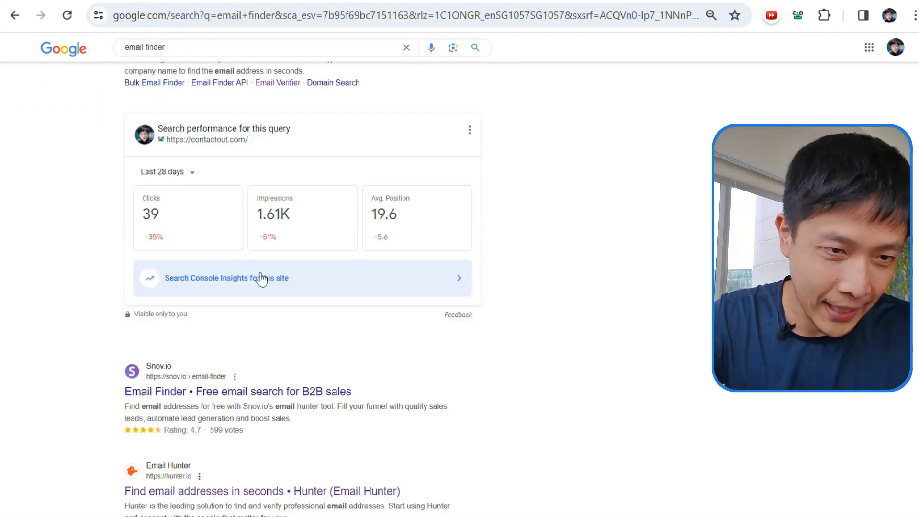
{"action": "scroll", "coordinate": [280, 214], "scroll_direction": "down", "scroll_amount": 2}
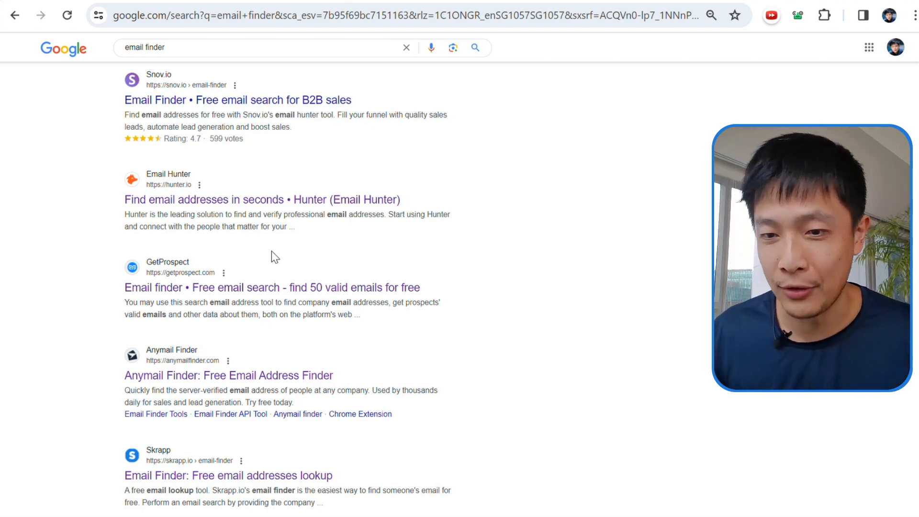
{"action": "scroll", "coordinate": [272, 251], "scroll_direction": "down", "scroll_amount": 5}
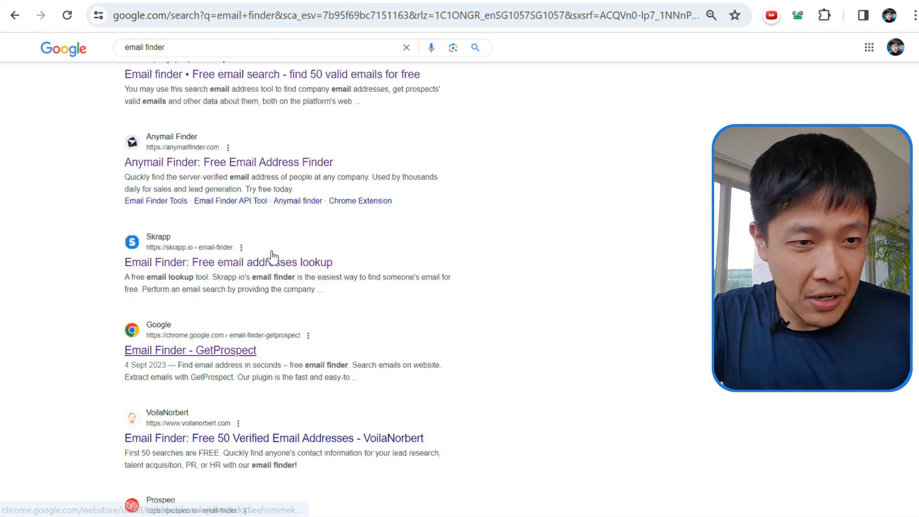
Step: Review the sponsored listings above the organic results for "email finder"
{"action": "scroll", "coordinate": [268, 243], "scroll_direction": "up", "scroll_amount": 15}
{"action": "scroll", "coordinate": [277, 148], "scroll_direction": "up", "scroll_amount": 3}
{"action": "scroll", "coordinate": [279, 158], "scroll_direction": "down", "scroll_amount": 5}
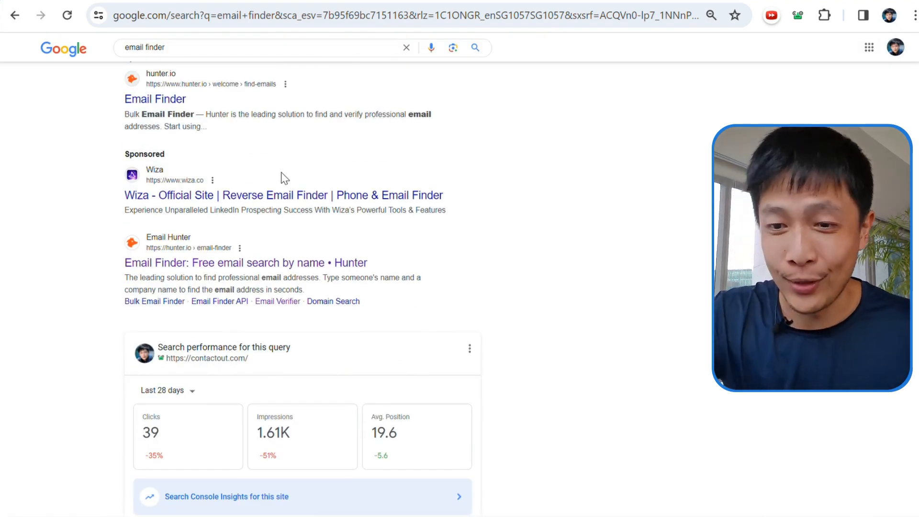
{"action": "scroll", "coordinate": [284, 178], "scroll_direction": "up", "scroll_amount": 6}
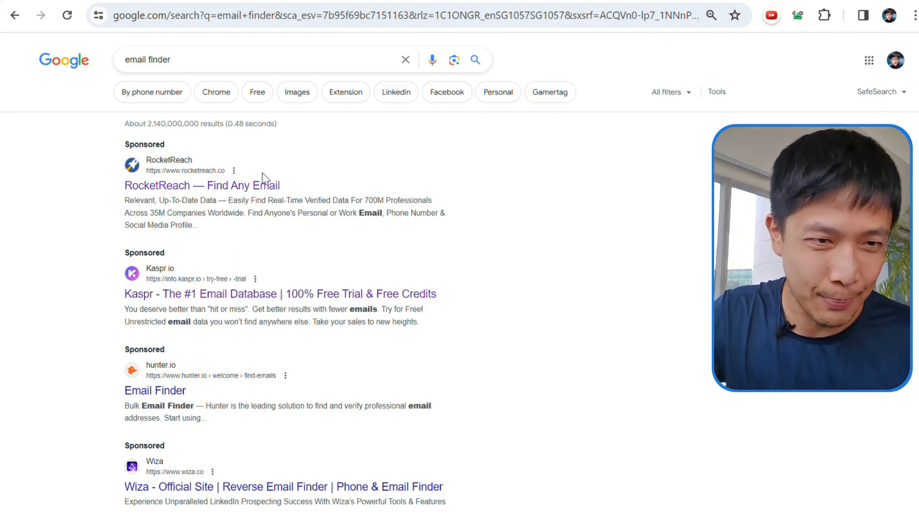
{"action": "scroll", "coordinate": [455, 184], "scroll_direction": "down", "scroll_amount": 1}
{"action": "scroll", "coordinate": [456, 188], "scroll_direction": "down", "scroll_amount": 2}
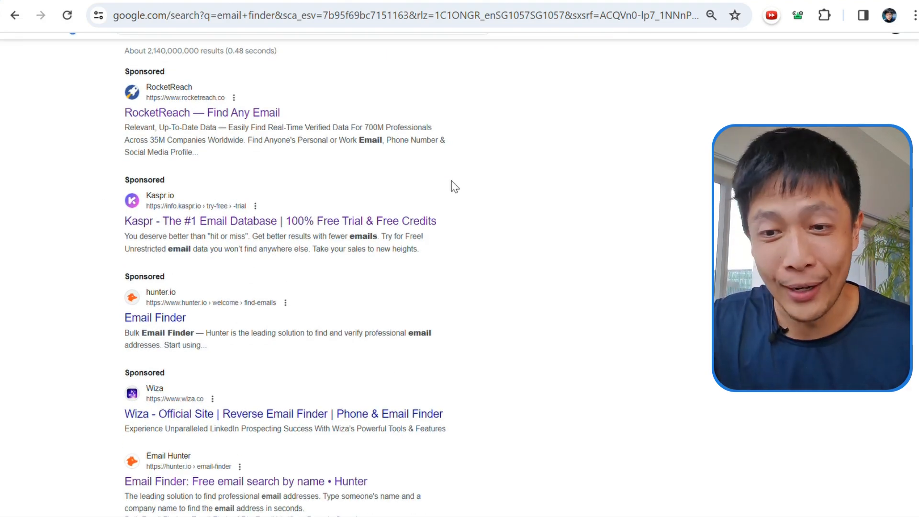
{"action": "scroll", "coordinate": [444, 184], "scroll_direction": "up", "scroll_amount": 1}
{"action": "scroll", "coordinate": [444, 183], "scroll_direction": "down", "scroll_amount": 3}
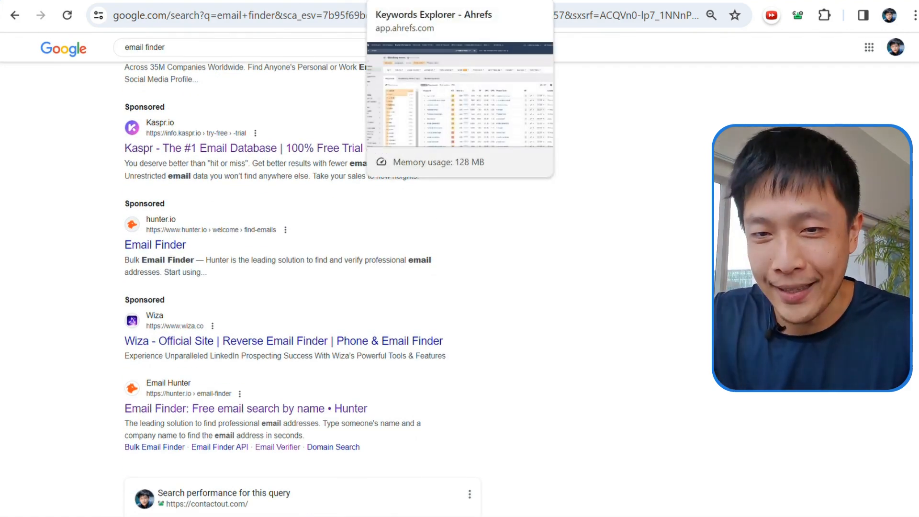
Step: Return to the Ahrefs matching terms for "email" and look over the keyword list again
{"action": "left_click", "coordinate": [412, 0]}
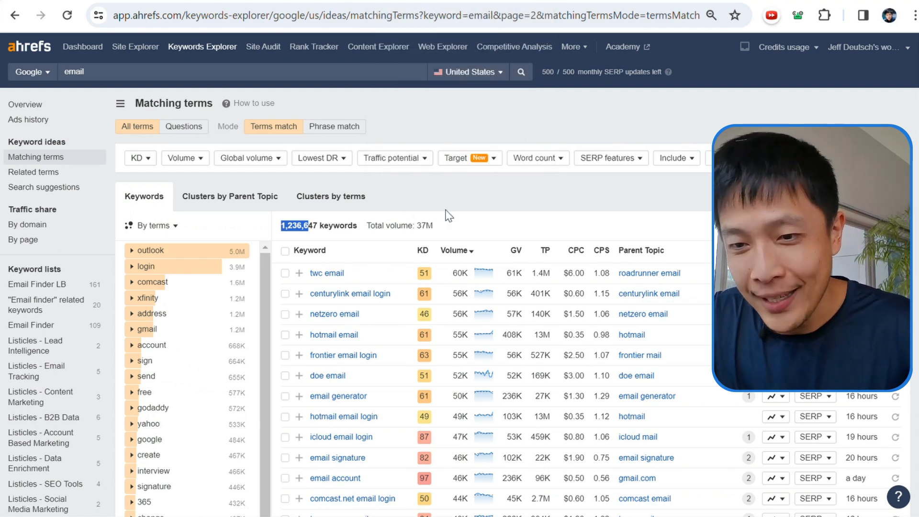
{"action": "scroll", "coordinate": [448, 216], "scroll_direction": "down", "scroll_amount": 2}
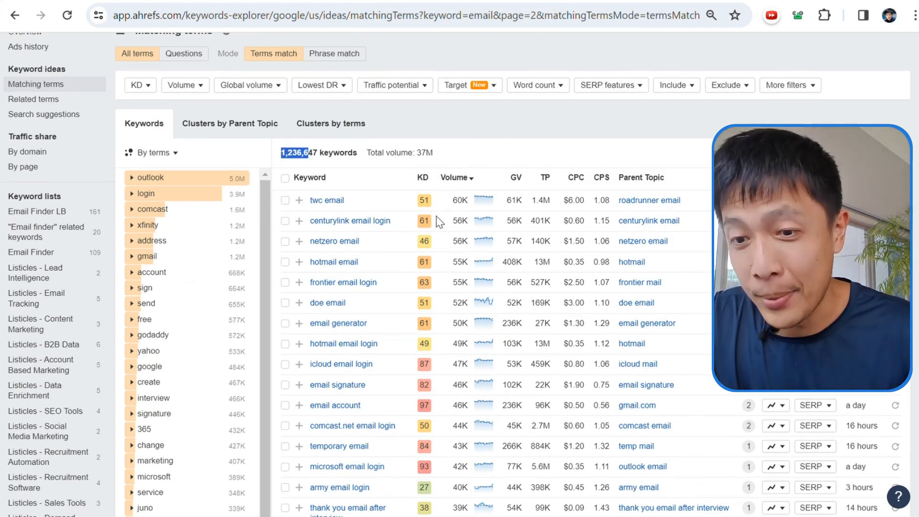
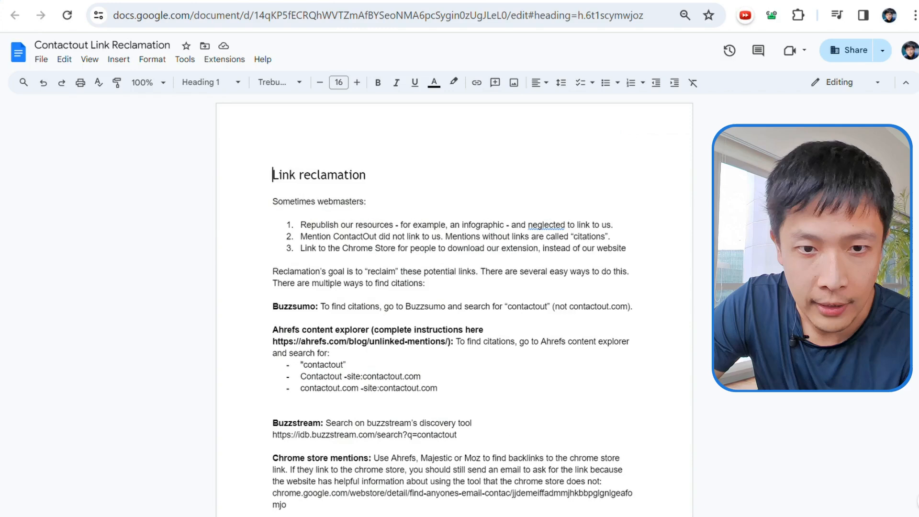
Step: Skim the Contactout Link Reclamation document from its introduction to the outreach email templates
{"action": "scroll", "coordinate": [331, 229], "scroll_direction": "down", "scroll_amount": 2}
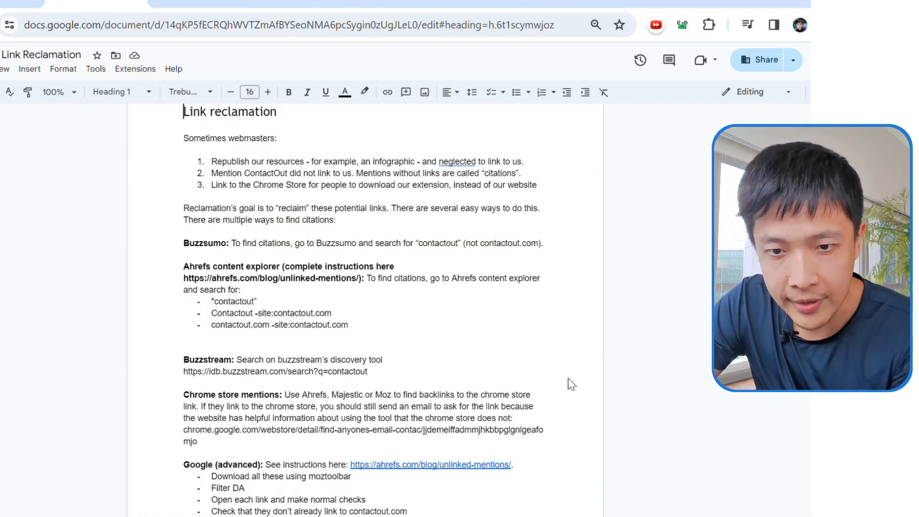
{"action": "scroll", "coordinate": [394, 339], "scroll_direction": "up", "scroll_amount": 2}
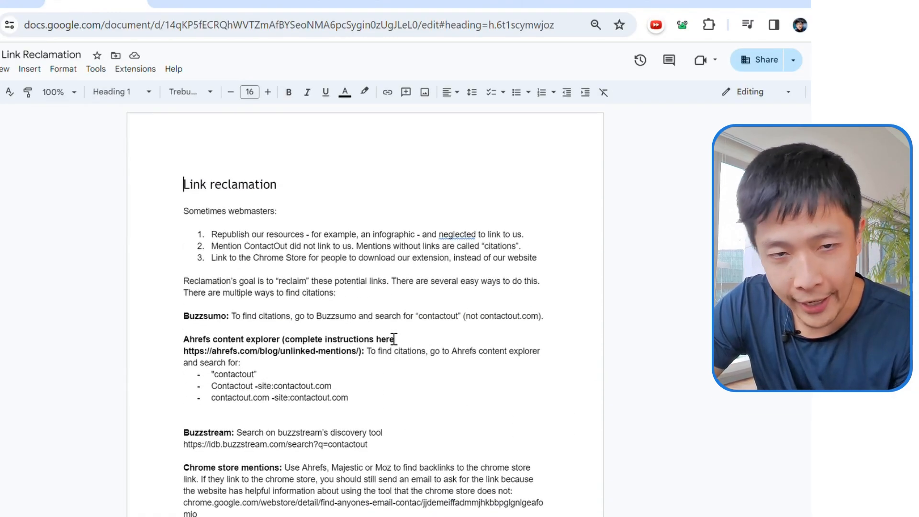
{"action": "scroll", "coordinate": [394, 339], "scroll_direction": "down", "scroll_amount": 10}
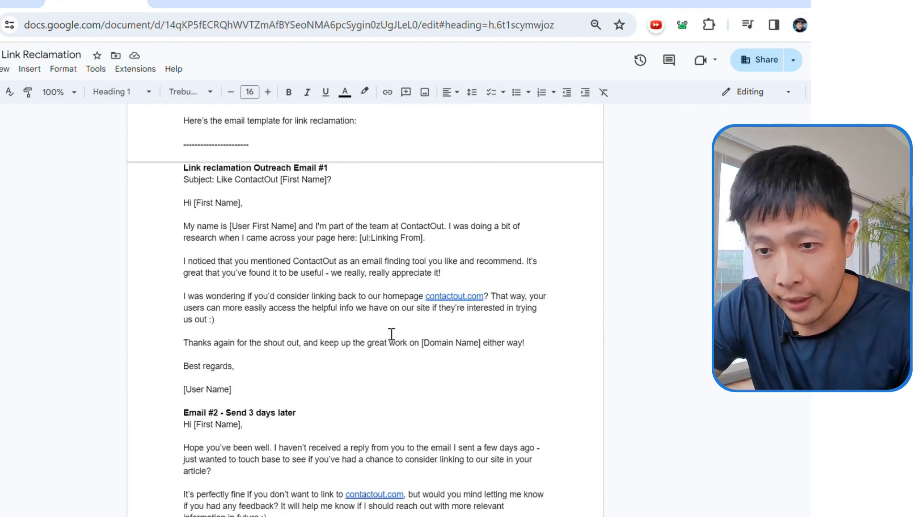
{"action": "scroll", "coordinate": [391, 333], "scroll_direction": "up", "scroll_amount": 9}
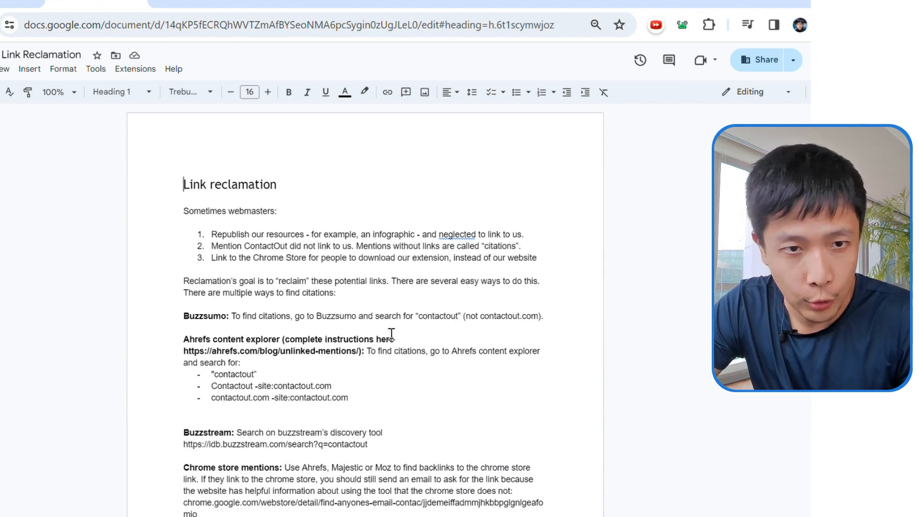
{"action": "scroll", "coordinate": [344, 318], "scroll_direction": "down", "scroll_amount": 2}
{"action": "scroll", "coordinate": [345, 317], "scroll_direction": "up", "scroll_amount": 2}
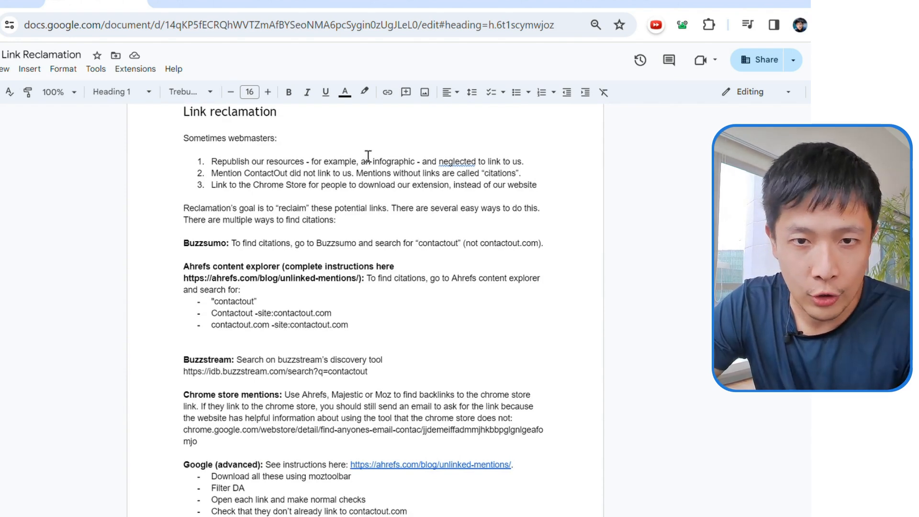
Step: Read the document's methods for finding citations, from Buzzsumo and Ahrefs content explorer to the Google (advanced) checklist
{"action": "key", "text": "ctrl+plus"}
{"action": "key", "text": "ctrl+plus"}
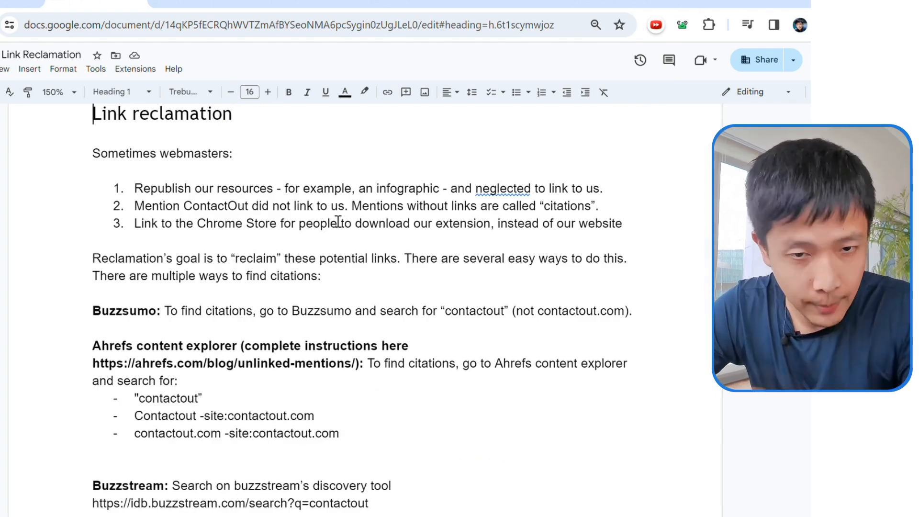
{"action": "scroll", "coordinate": [326, 223], "scroll_direction": "down", "scroll_amount": 2}
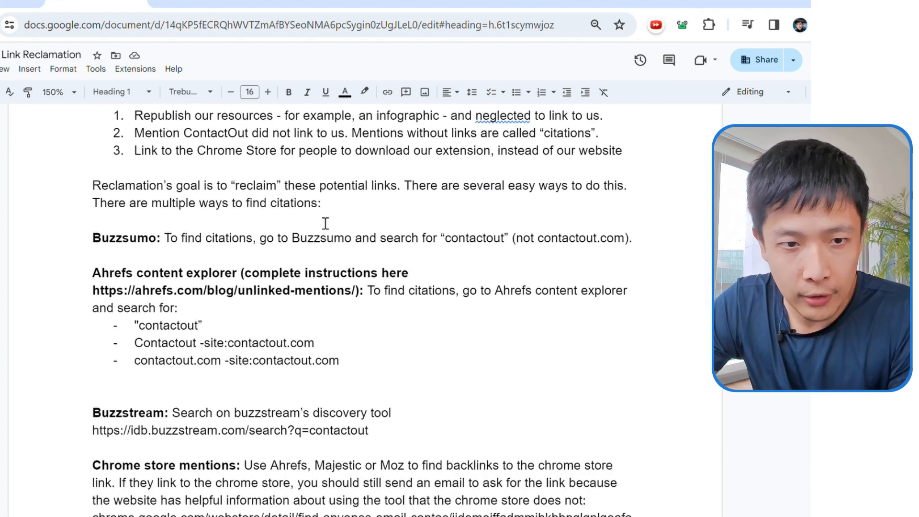
{"action": "scroll", "coordinate": [327, 234], "scroll_direction": "down", "scroll_amount": 2}
{"action": "scroll", "coordinate": [187, 240], "scroll_direction": "down", "scroll_amount": 2}
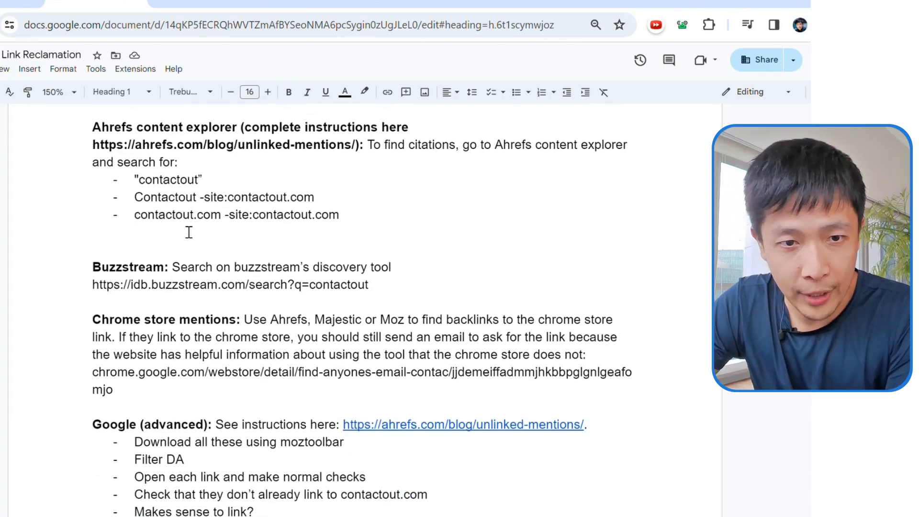
{"action": "scroll", "coordinate": [219, 223], "scroll_direction": "up", "scroll_amount": 2}
{"action": "scroll", "coordinate": [244, 225], "scroll_direction": "down", "scroll_amount": 6}
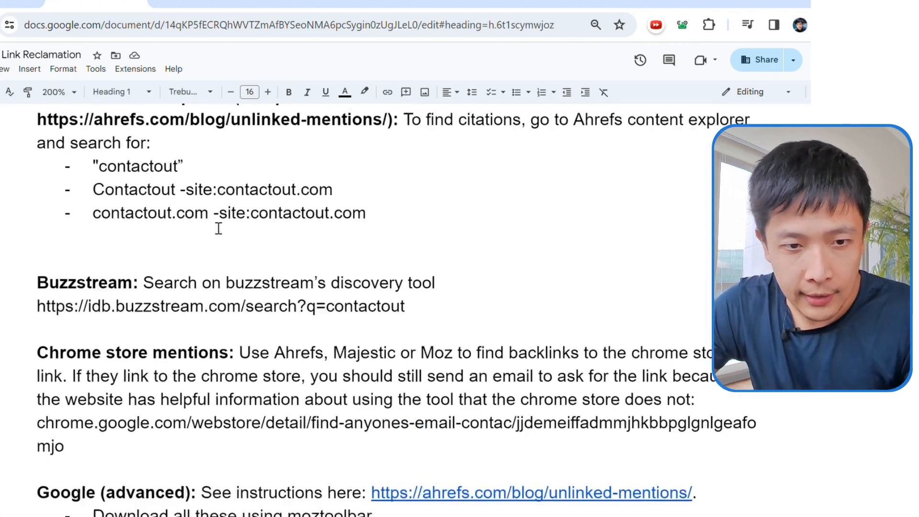
{"action": "scroll", "coordinate": [243, 267], "scroll_direction": "down", "scroll_amount": 2}
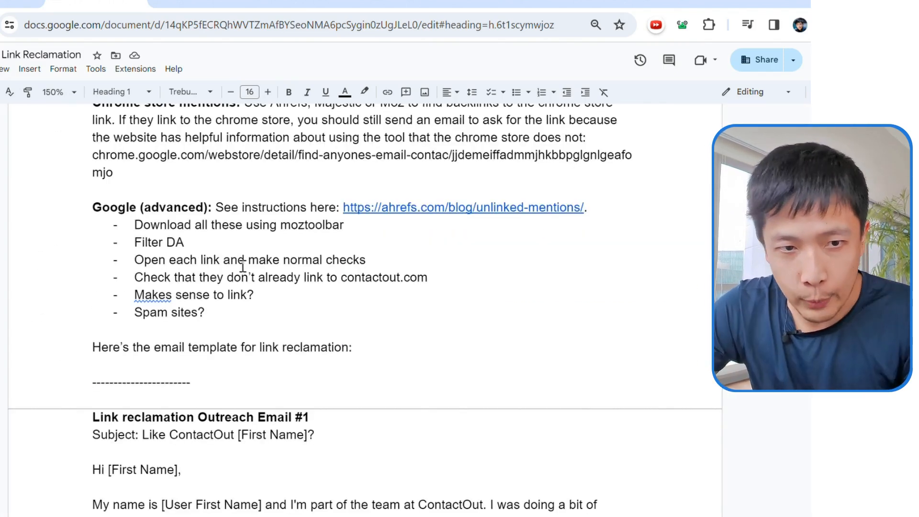
{"action": "scroll", "coordinate": [243, 258], "scroll_direction": "down", "scroll_amount": 2}
{"action": "scroll", "coordinate": [244, 246], "scroll_direction": "up", "scroll_amount": 2}
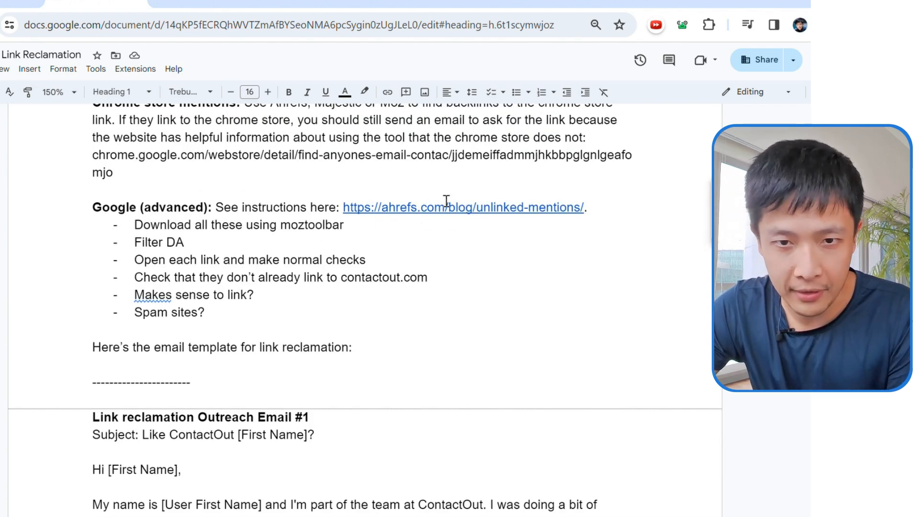
Step: Read the link reclamation outreach templates, Email #1 and the Email #2 follow-up
{"action": "scroll", "coordinate": [411, 225], "scroll_direction": "down", "scroll_amount": 6}
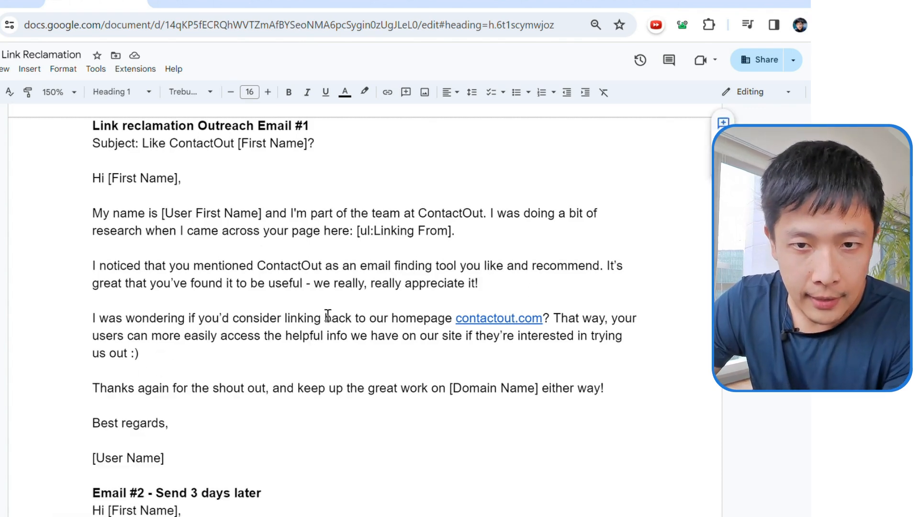
{"action": "scroll", "coordinate": [344, 308], "scroll_direction": "down", "scroll_amount": 2}
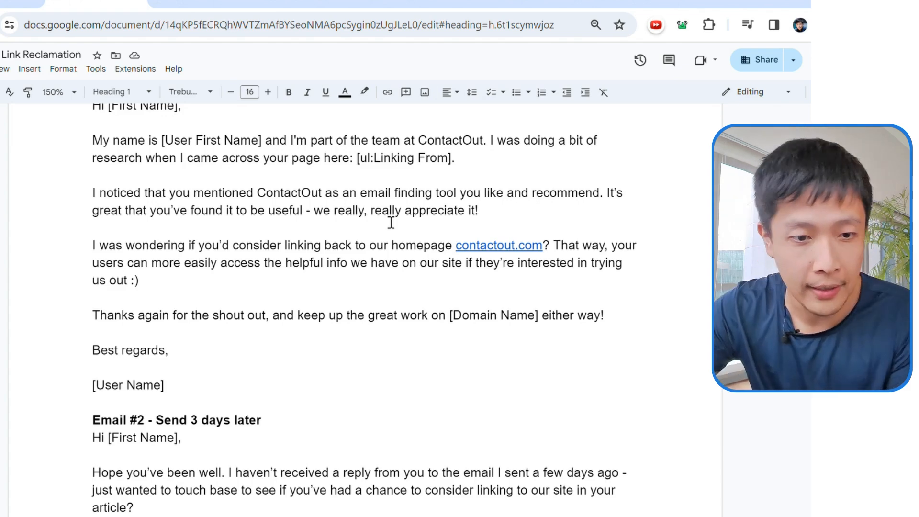
{"action": "scroll", "coordinate": [392, 225], "scroll_direction": "down", "scroll_amount": 6}
{"action": "scroll", "coordinate": [401, 234], "scroll_direction": "down", "scroll_amount": 3}
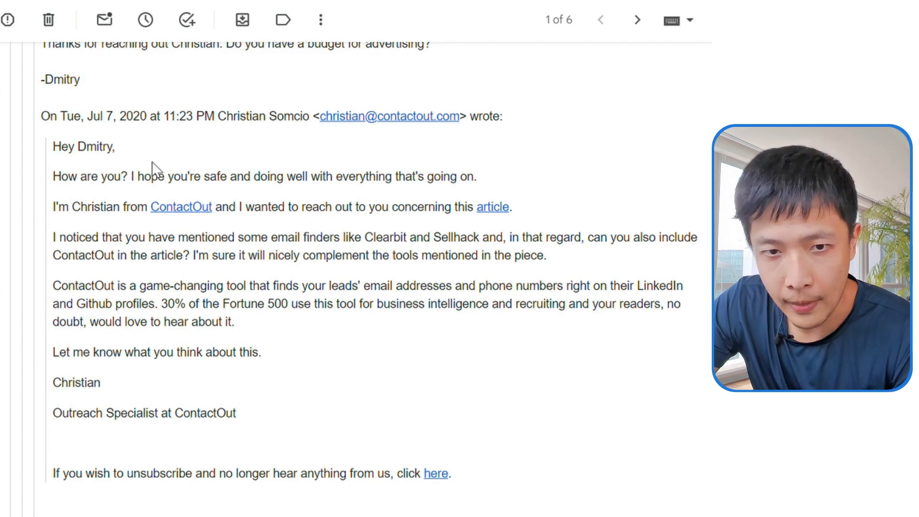
Step: Read the original outreach email in the Gmail thread that asks for ContactOut to be included in an article
{"action": "scroll", "coordinate": [109, 203], "scroll_direction": "down", "scroll_amount": 2}
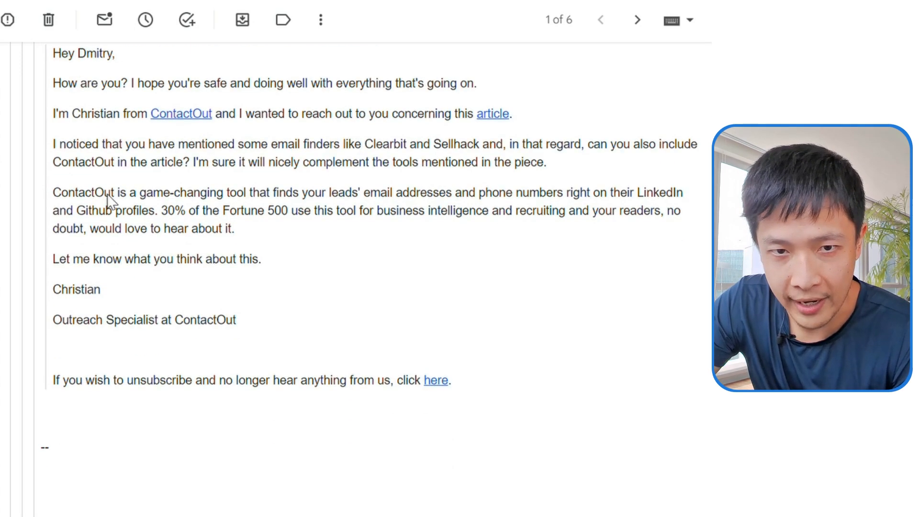
{"action": "scroll", "coordinate": [110, 201], "scroll_direction": "up", "scroll_amount": 2}
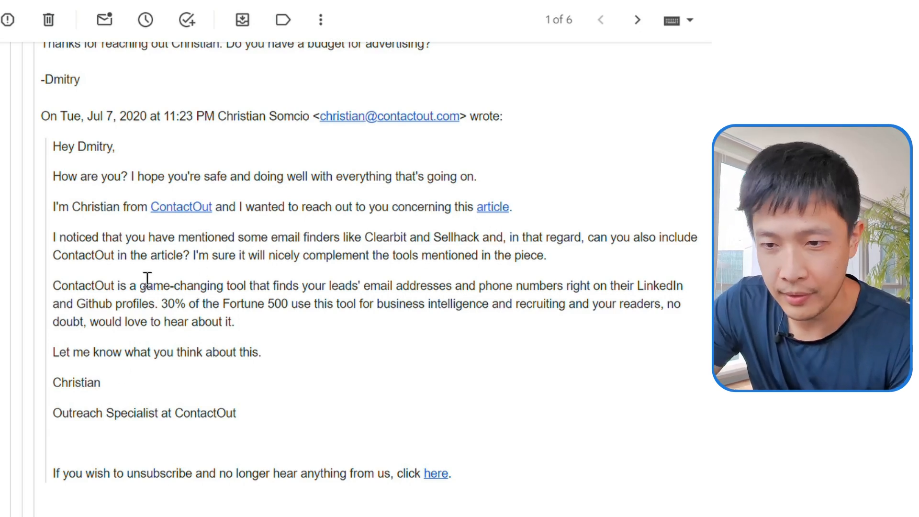
{"action": "scroll", "coordinate": [185, 319], "scroll_direction": "down", "scroll_amount": 2}
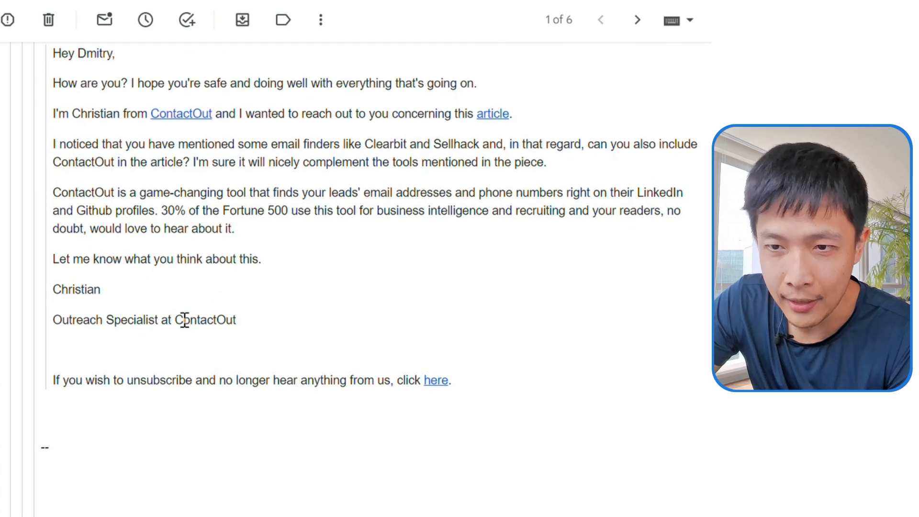
{"action": "scroll", "coordinate": [185, 320], "scroll_direction": "up", "scroll_amount": 2}
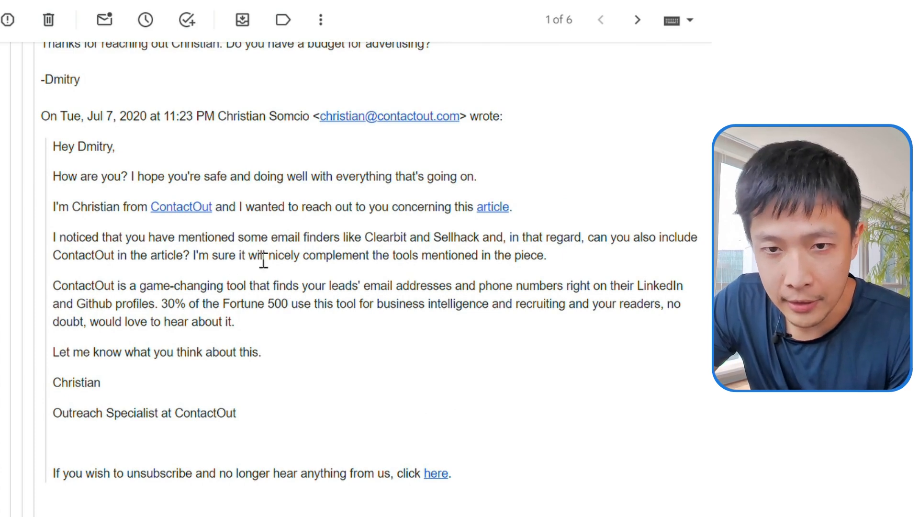
{"action": "scroll", "coordinate": [261, 341], "scroll_direction": "up", "scroll_amount": 2}
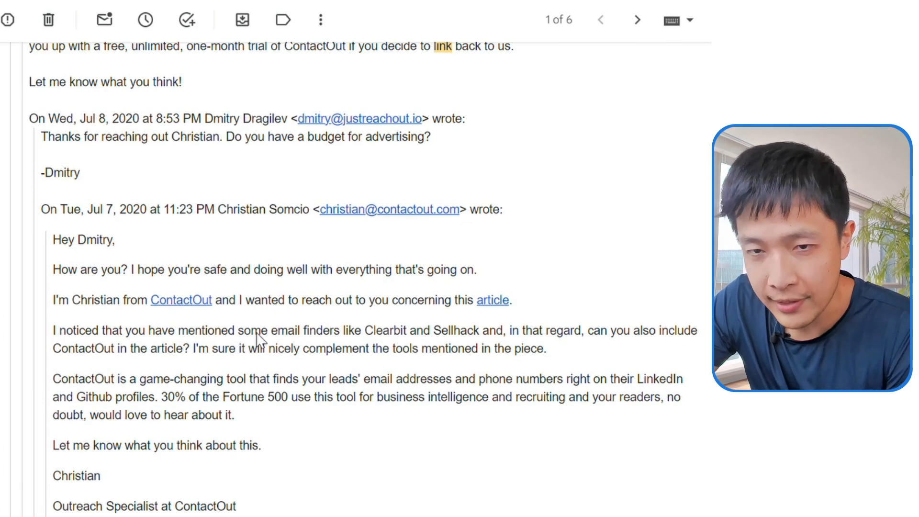
Step: Review the replies in the email thread about the advertising budget, the link exchange offer and the smallbiz.tools/outreach-guide counteroffer
{"action": "scroll", "coordinate": [260, 341], "scroll_direction": "up", "scroll_amount": 2}
{"action": "scroll", "coordinate": [261, 340], "scroll_direction": "up", "scroll_amount": 2}
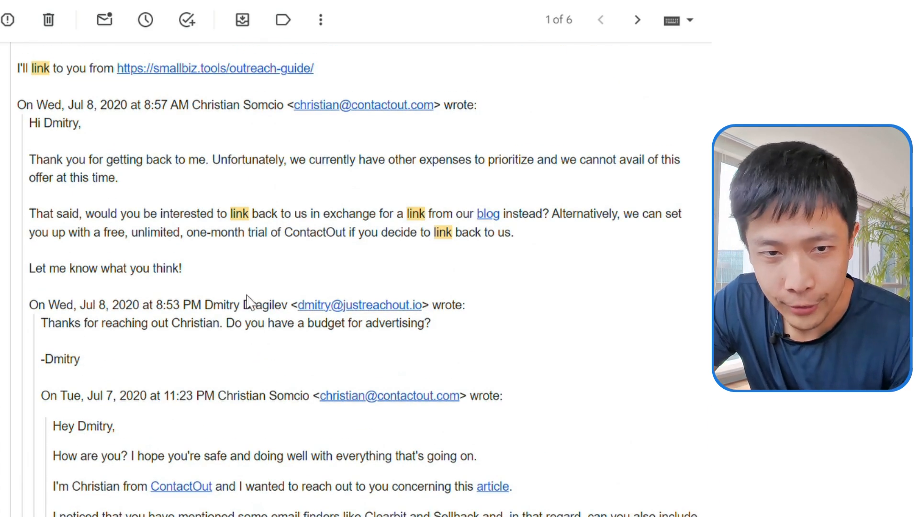
{"action": "scroll", "coordinate": [251, 306], "scroll_direction": "up", "scroll_amount": 2}
{"action": "scroll", "coordinate": [332, 232], "scroll_direction": "down", "scroll_amount": 4}
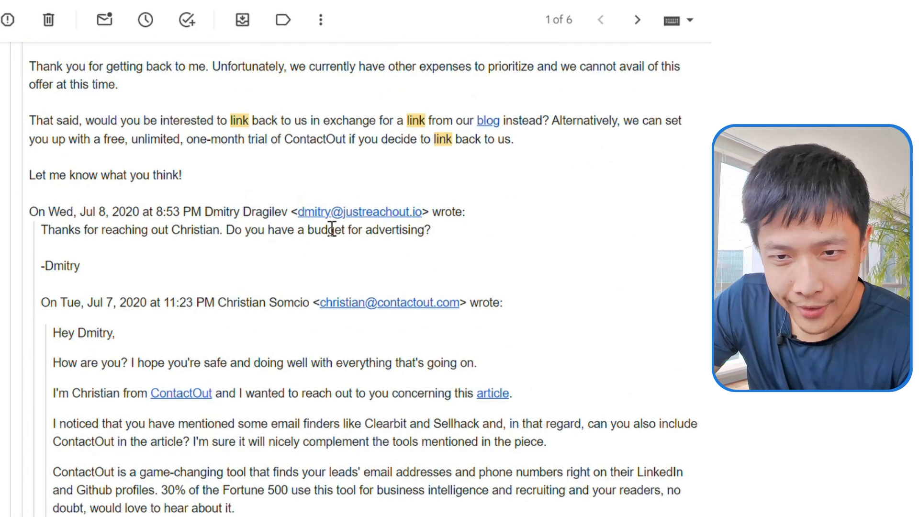
{"action": "scroll", "coordinate": [332, 232], "scroll_direction": "up", "scroll_amount": 2}
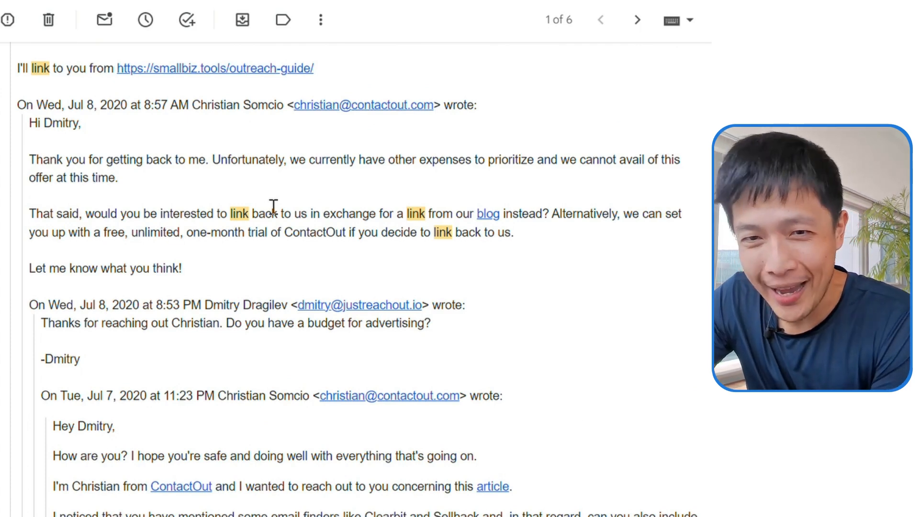
{"action": "scroll", "coordinate": [274, 206], "scroll_direction": "up", "scroll_amount": 5}
{"action": "scroll", "coordinate": [232, 264], "scroll_direction": "down", "scroll_amount": 1}
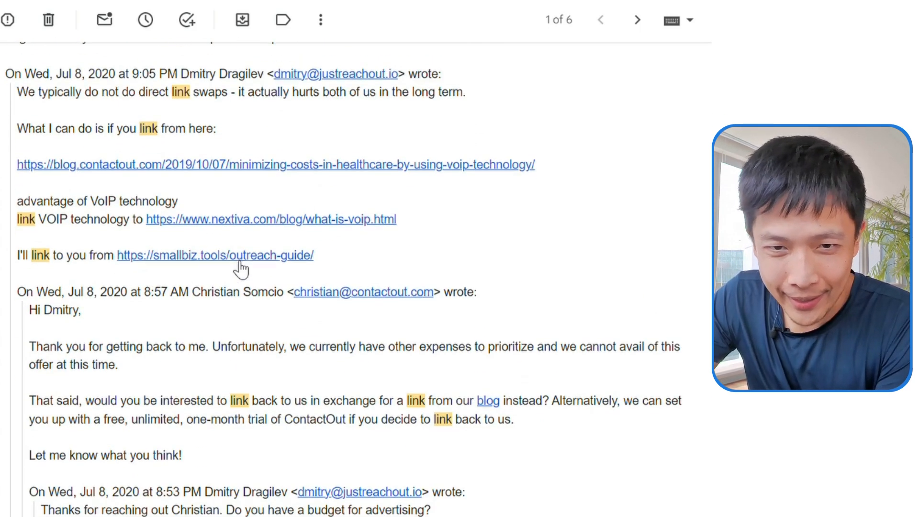
{"action": "scroll", "coordinate": [240, 269], "scroll_direction": "down", "scroll_amount": 2}
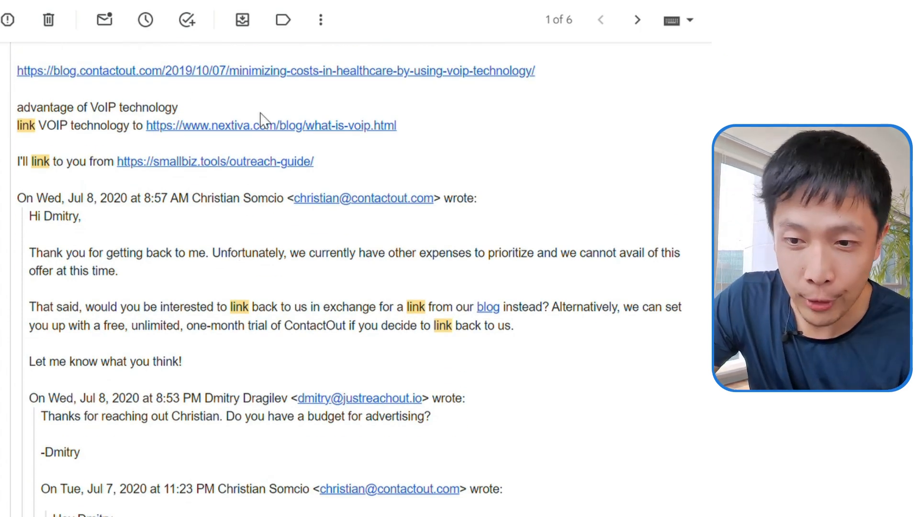
{"action": "scroll", "coordinate": [225, 263], "scroll_direction": "up", "scroll_amount": 2}
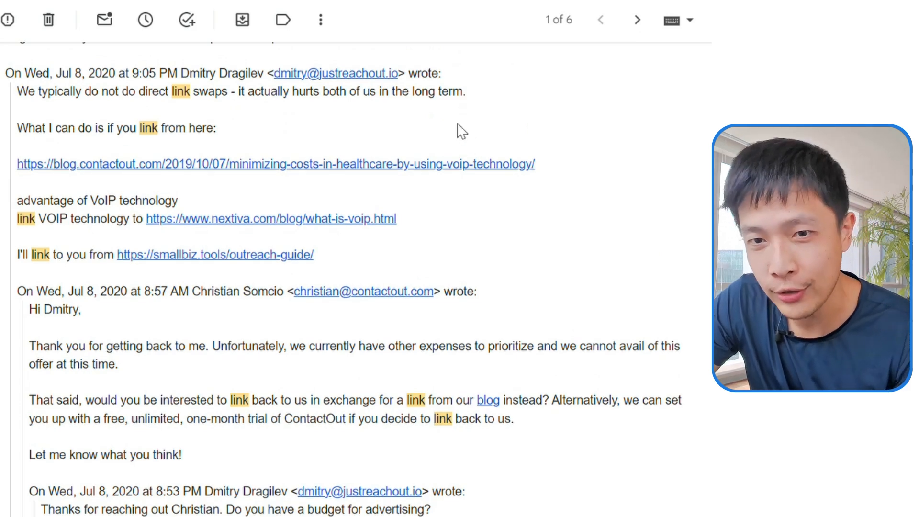
{"action": "scroll", "coordinate": [244, 220], "scroll_direction": "down", "scroll_amount": 2}
{"action": "scroll", "coordinate": [253, 200], "scroll_direction": "down", "scroll_amount": 2}
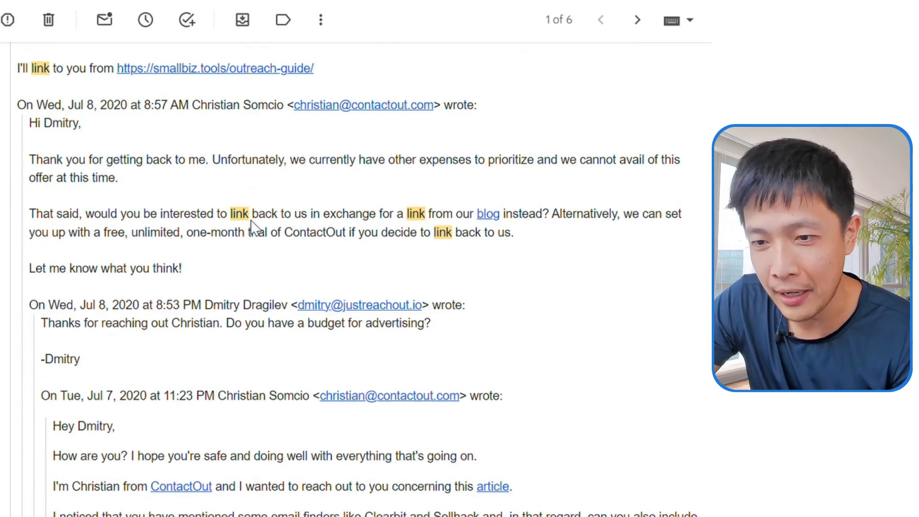
{"action": "scroll", "coordinate": [251, 223], "scroll_direction": "up", "scroll_amount": 2}
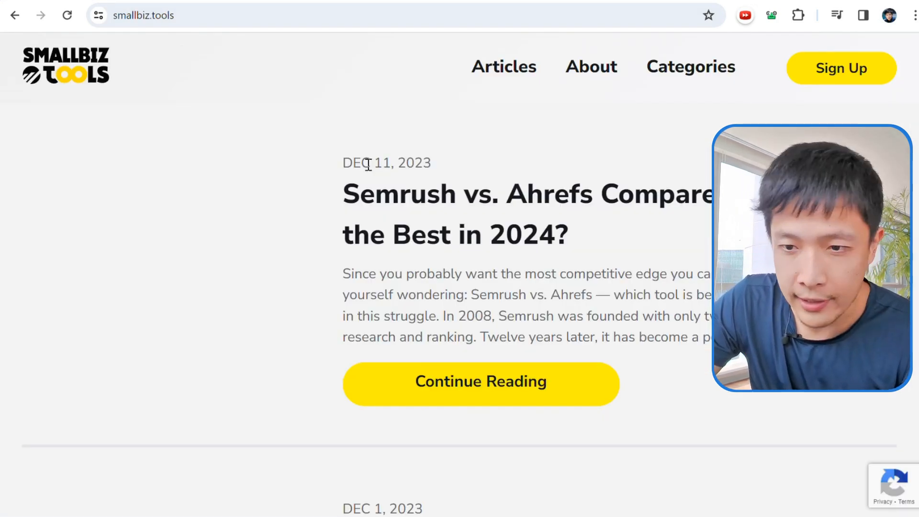
Step: Examine the articles on the smallbiz.tools homepage and the Ahrefs backlink and traffic overview for smallbiz.tools/outreach-guide
{"action": "scroll", "coordinate": [366, 172], "scroll_direction": "down", "scroll_amount": 2}
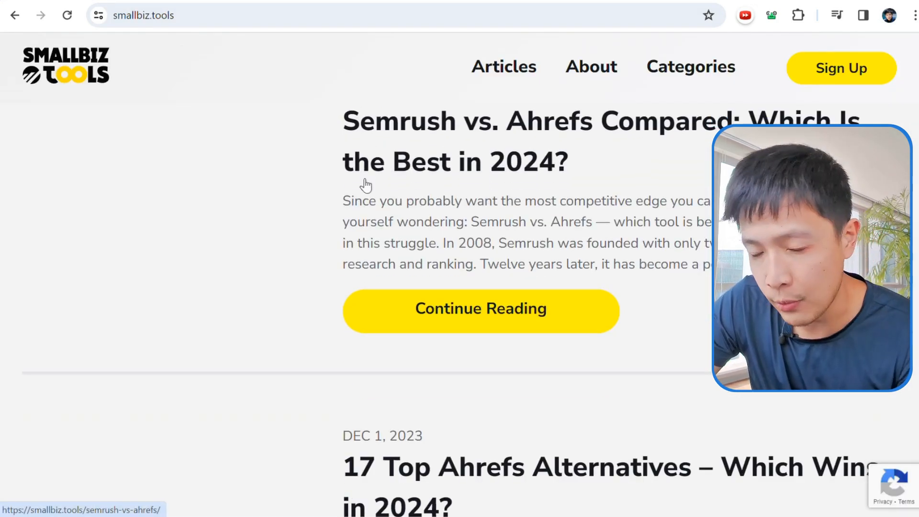
{"action": "scroll", "coordinate": [284, 247], "scroll_direction": "up", "scroll_amount": 4}
{"action": "scroll", "coordinate": [285, 248], "scroll_direction": "down", "scroll_amount": 2}
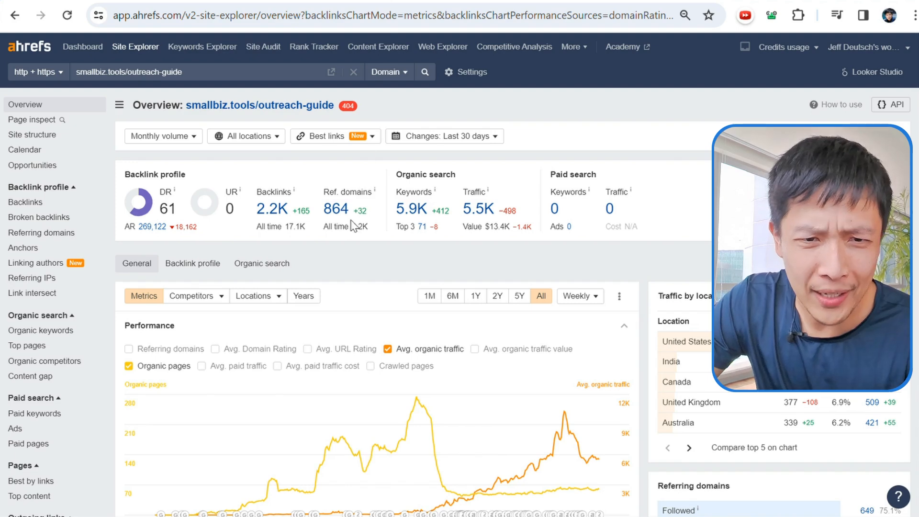
{"action": "scroll", "coordinate": [344, 238], "scroll_direction": "down", "scroll_amount": 2}
{"action": "scroll", "coordinate": [343, 238], "scroll_direction": "up", "scroll_amount": 2}
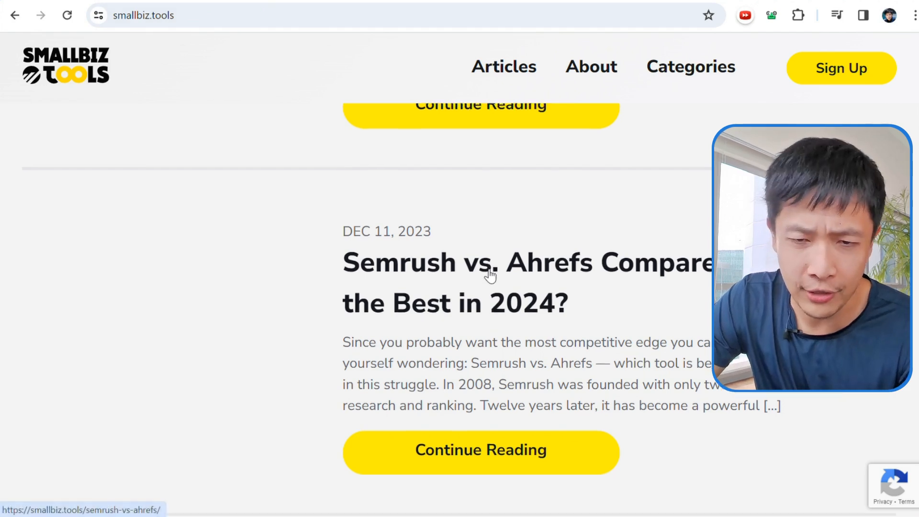
{"action": "scroll", "coordinate": [489, 275], "scroll_direction": "down", "scroll_amount": 1}
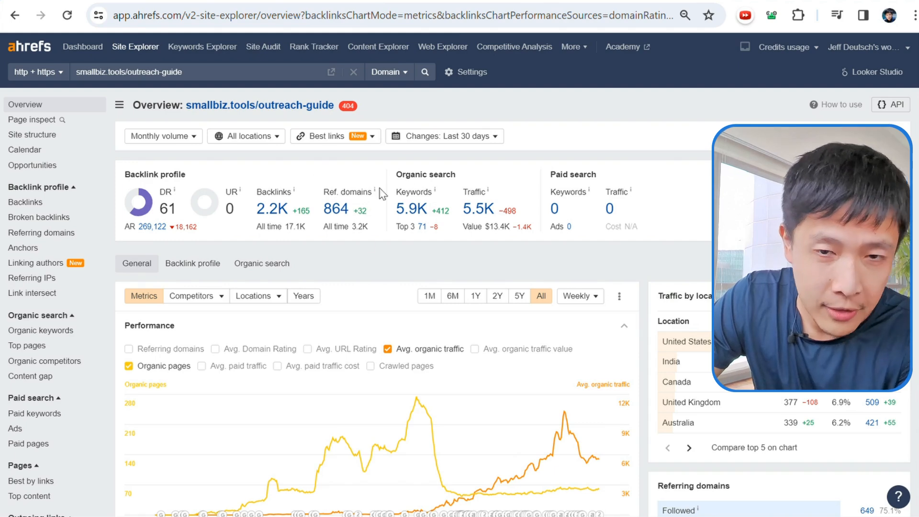
Step: Switch to Google Analytics and review the landing page report's sessions, users and new users for the contactout_website property
{"action": "left_click", "coordinate": [464, 1]}
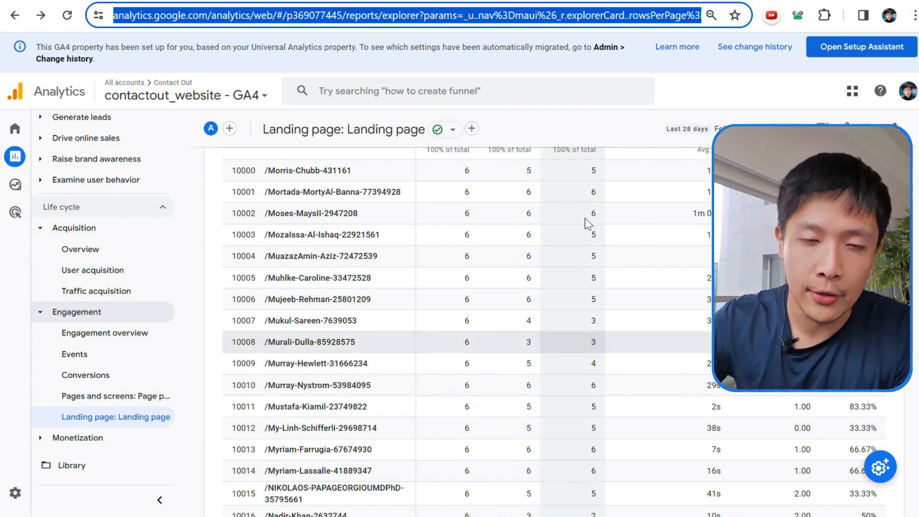
{"action": "scroll", "coordinate": [427, 239], "scroll_direction": "up", "scroll_amount": 6}
{"action": "scroll", "coordinate": [411, 286], "scroll_direction": "down", "scroll_amount": 5}
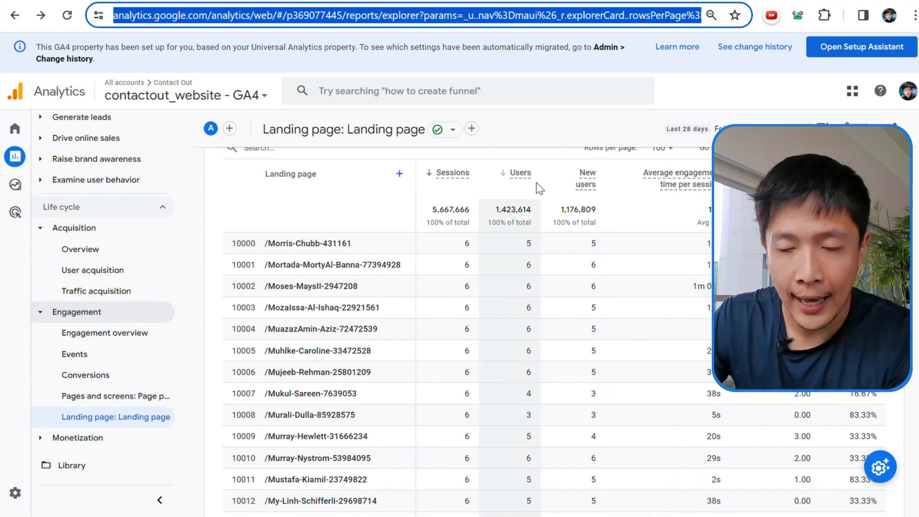
{"action": "mouse_move", "coordinate": [576, 187]}
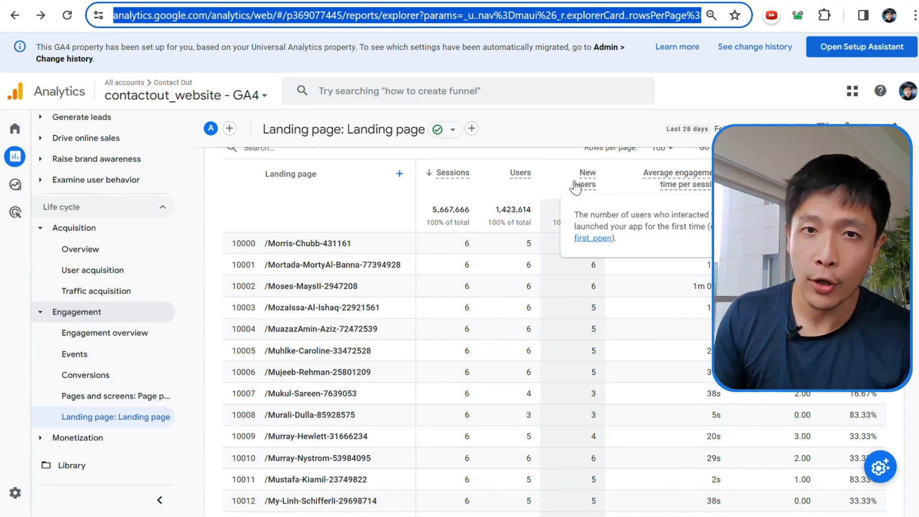